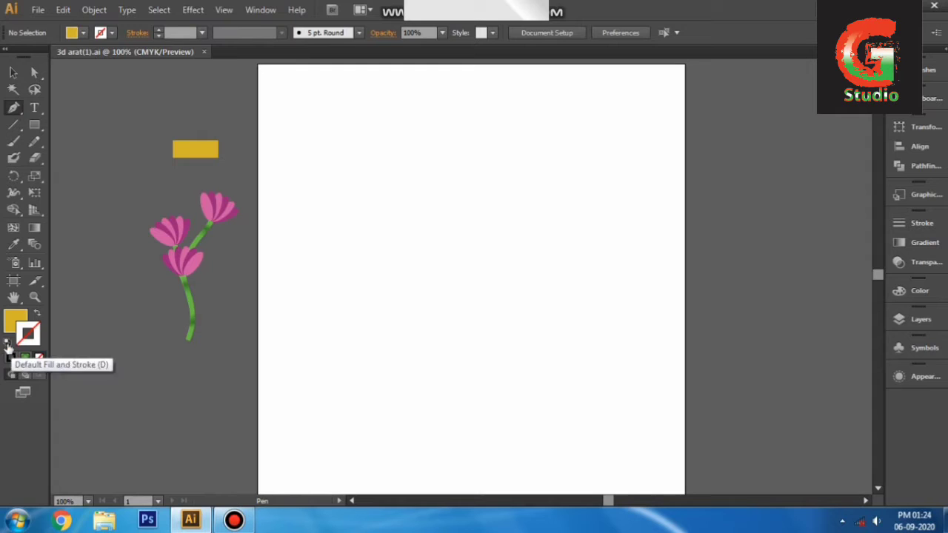
With default fill and stroke, draw an open curved half-vase profile with a flared foot, about 44 pt wide and 398 pt tall.
{"action": "left_click", "coordinate": [9, 342]}
{"action": "left_click", "coordinate": [477, 154]}
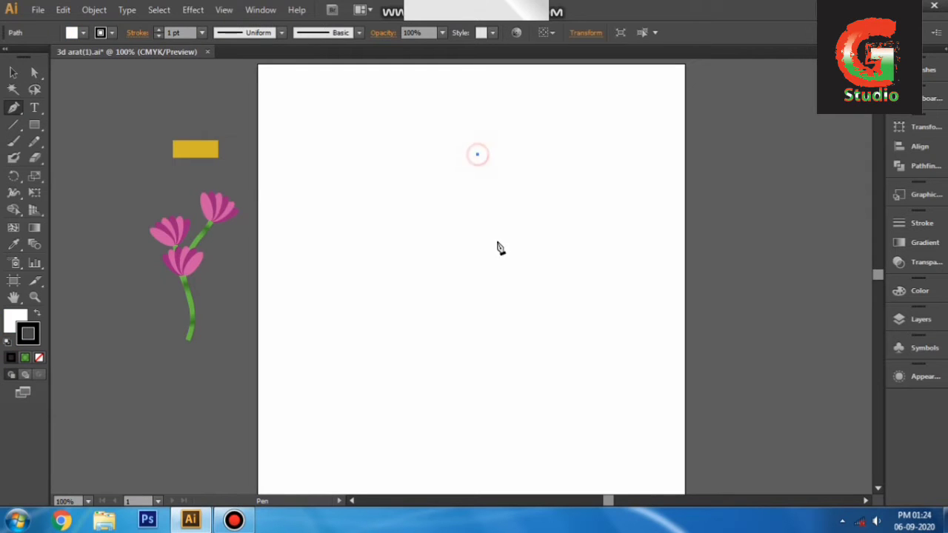
{"action": "left_click_drag", "start_coordinate": [497, 271], "coordinate": [514, 311]}
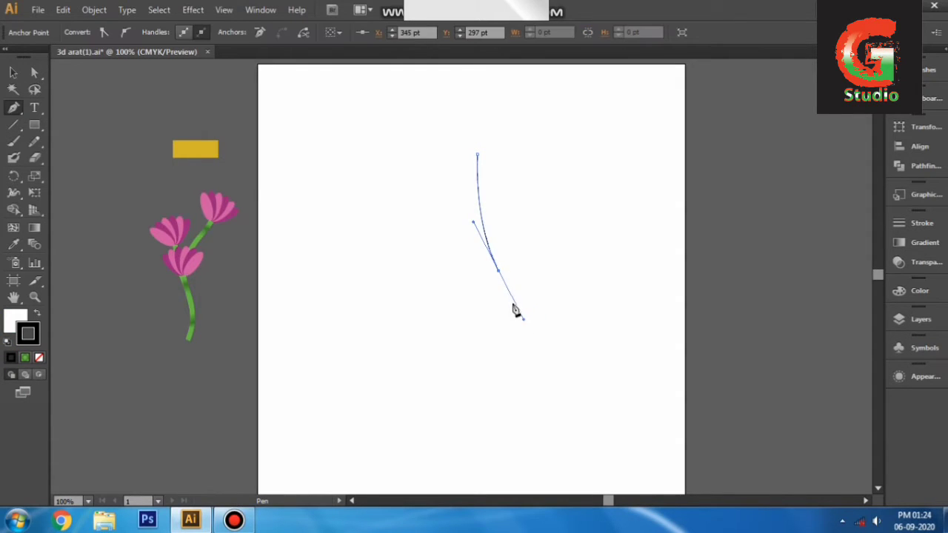
{"action": "left_click", "coordinate": [498, 272]}
{"action": "left_click_drag", "start_coordinate": [499, 362], "coordinate": [504, 431]}
{"action": "left_click", "coordinate": [500, 364]}
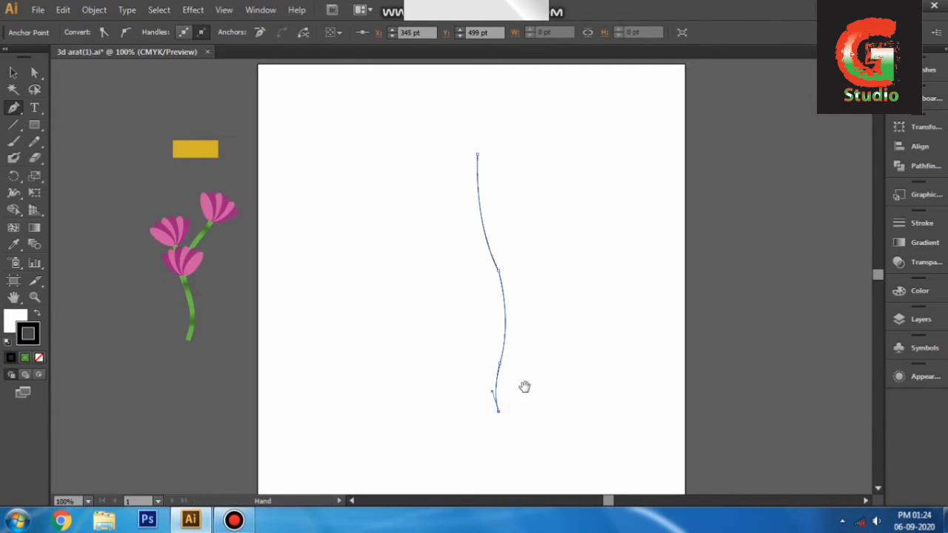
{"action": "scroll", "coordinate": [524, 387], "scroll_direction": "down", "scroll_amount": 2}
{"action": "left_click_drag", "start_coordinate": [481, 357], "coordinate": [431, 362]}
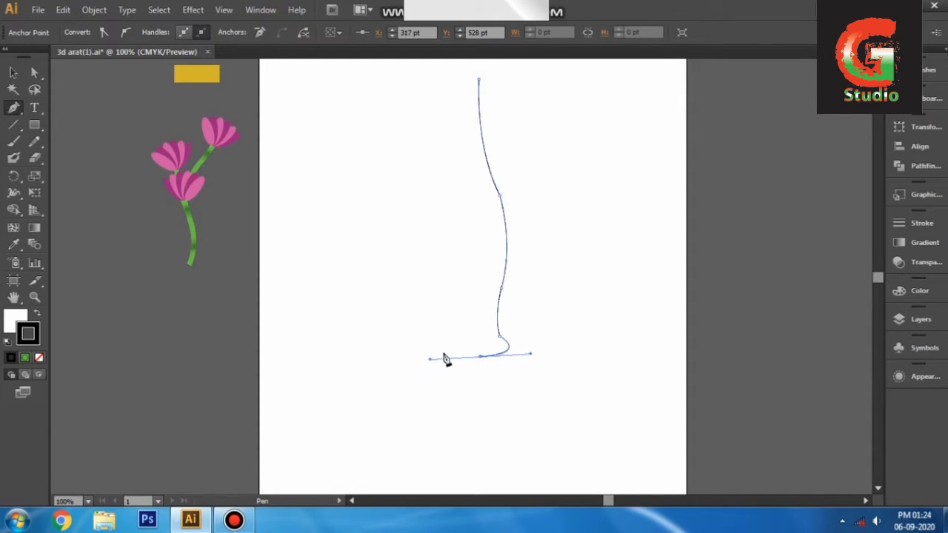
{"action": "scroll", "coordinate": [469, 399], "scroll_direction": "up", "scroll_amount": 1}
{"action": "left_click", "coordinate": [481, 389]}
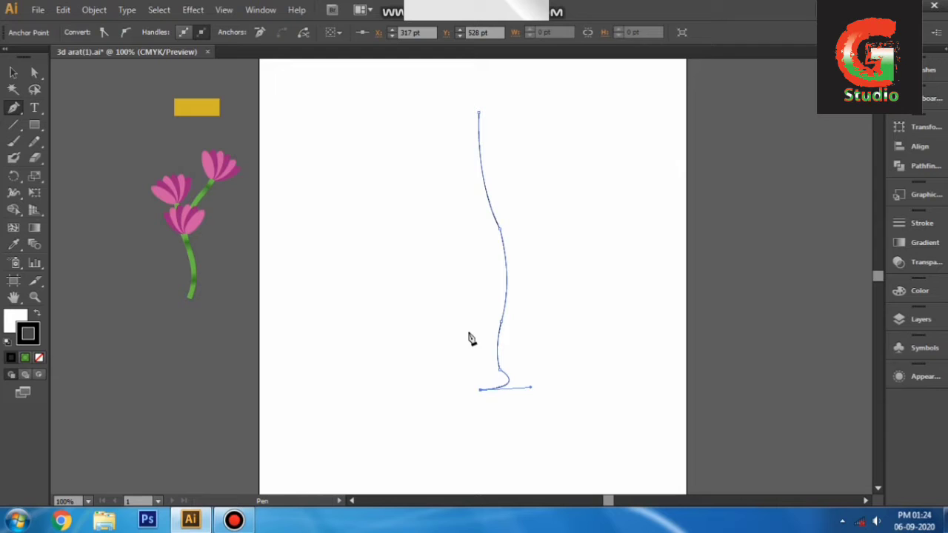
Smooth the profile's middle curve by raising its two middle anchor points slightly and adjusting their direction handles.
{"action": "key", "text": "a"}
{"action": "left_click_drag", "start_coordinate": [501, 234], "coordinate": [497, 213]}
{"action": "left_click_drag", "start_coordinate": [469, 159], "coordinate": [476, 151]}
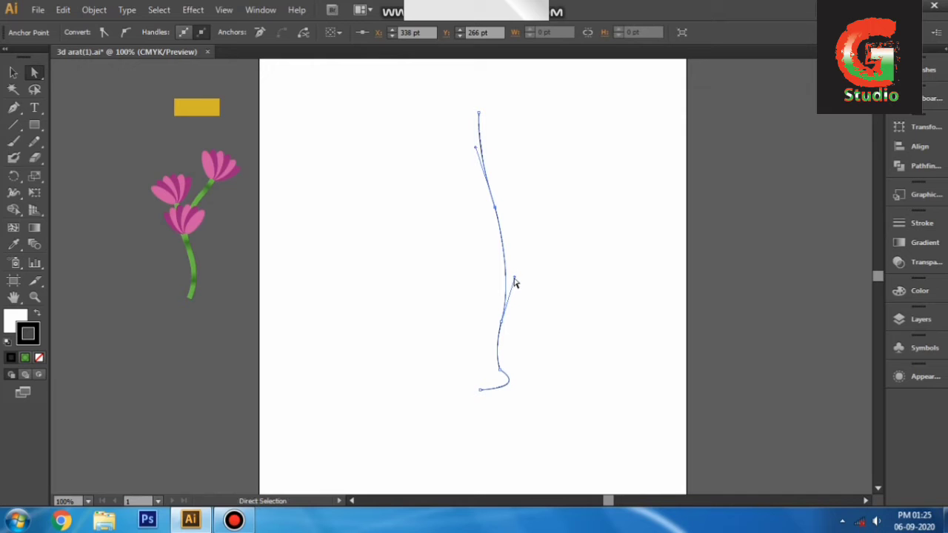
{"action": "left_click_drag", "start_coordinate": [516, 281], "coordinate": [514, 255]}
{"action": "left_click_drag", "start_coordinate": [502, 327], "coordinate": [500, 318]}
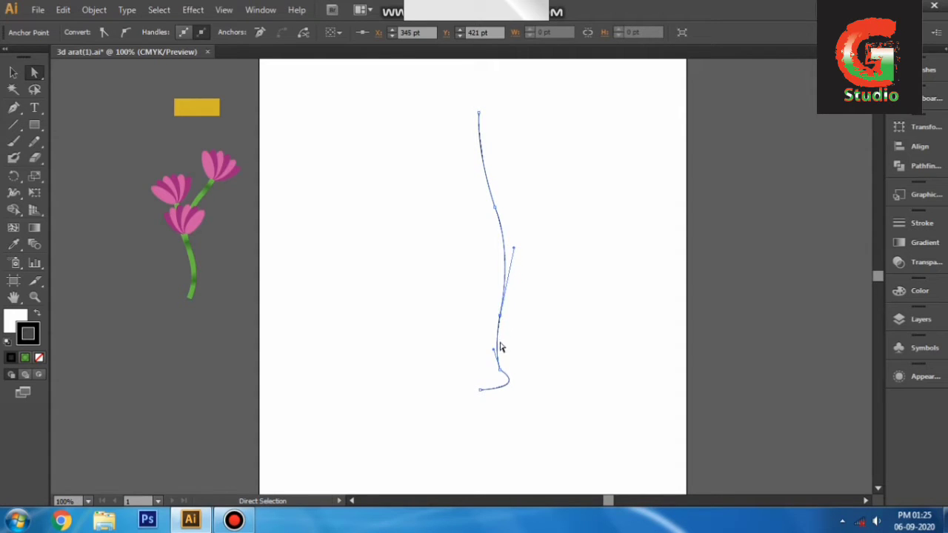
{"action": "mouse_move", "coordinate": [514, 248]}
{"action": "left_mouse_down"}
{"action": "mouse_move", "coordinate": [519, 242]}
{"action": "mouse_move", "coordinate": [513, 247]}
{"action": "left_mouse_up"}
{"action": "left_click", "coordinate": [511, 348]}
{"action": "scroll", "coordinate": [526, 362], "scroll_direction": "up", "scroll_amount": 2}
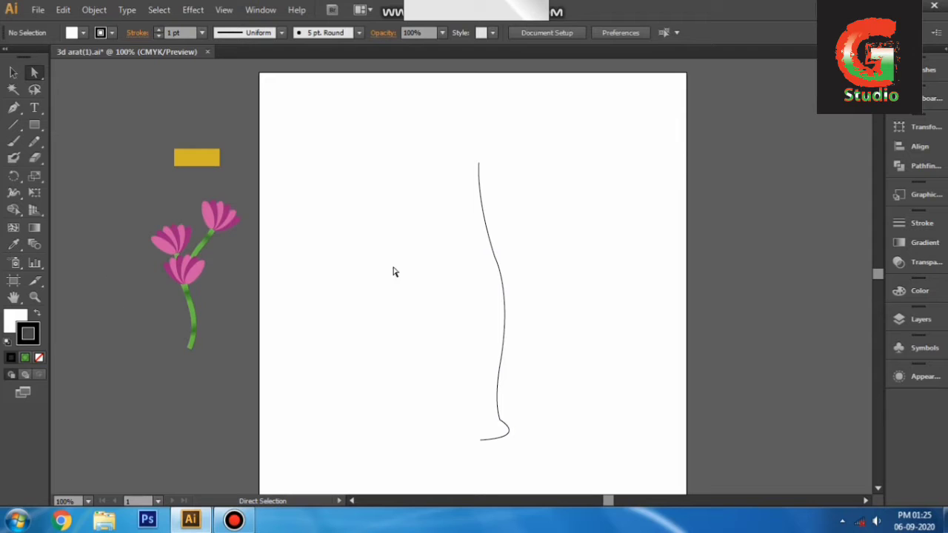
Remove the profile's stroke and fill the shape with the golden yellow sampled from the rectangle beside the artboard.
{"action": "left_click_drag", "start_coordinate": [461, 300], "coordinate": [511, 370]}
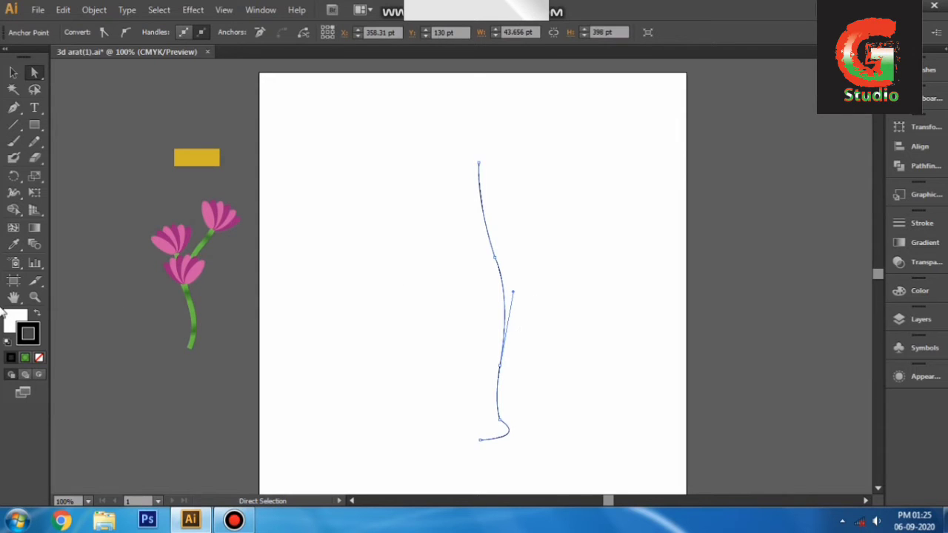
{"action": "left_click", "coordinate": [40, 359]}
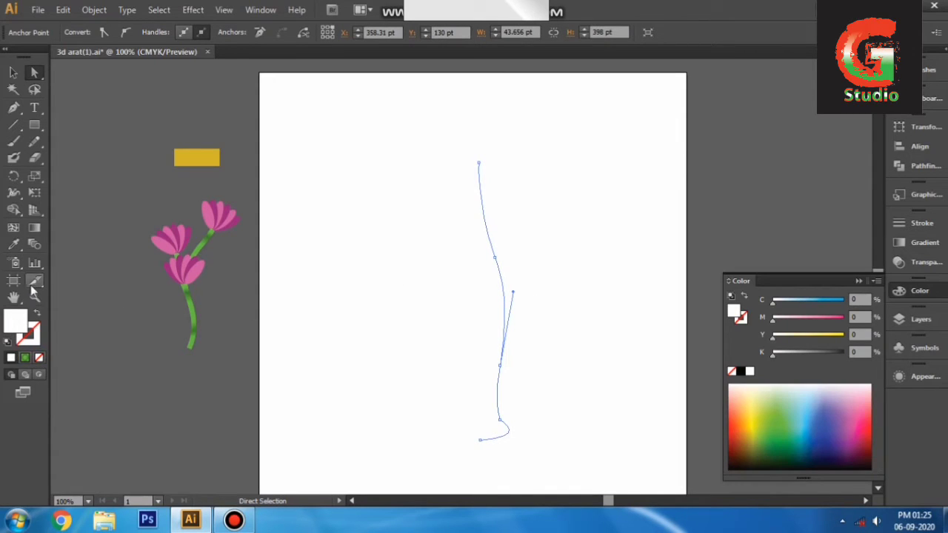
{"action": "key", "text": "i"}
{"action": "left_click", "coordinate": [196, 156]}
{"action": "key", "text": "v"}
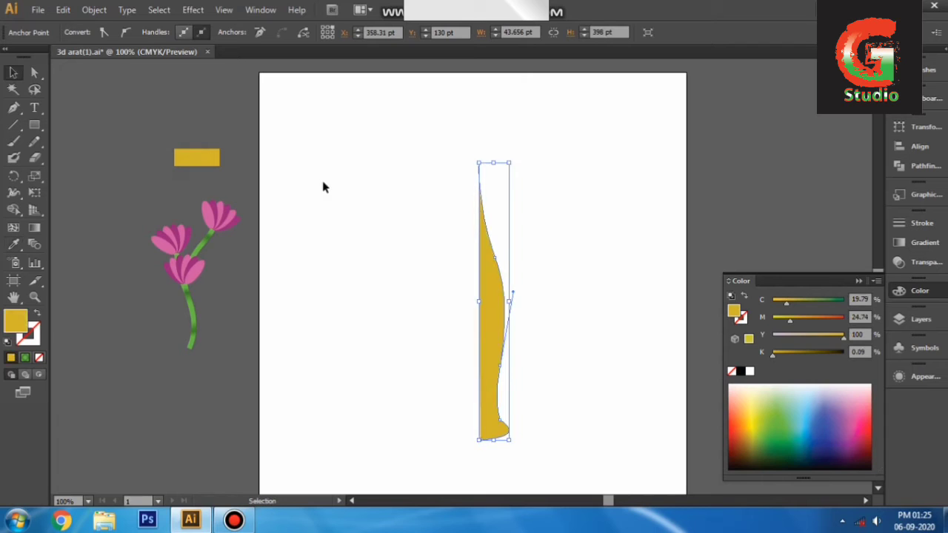
{"action": "left_click", "coordinate": [323, 188]}
{"action": "left_click", "coordinate": [492, 340]}
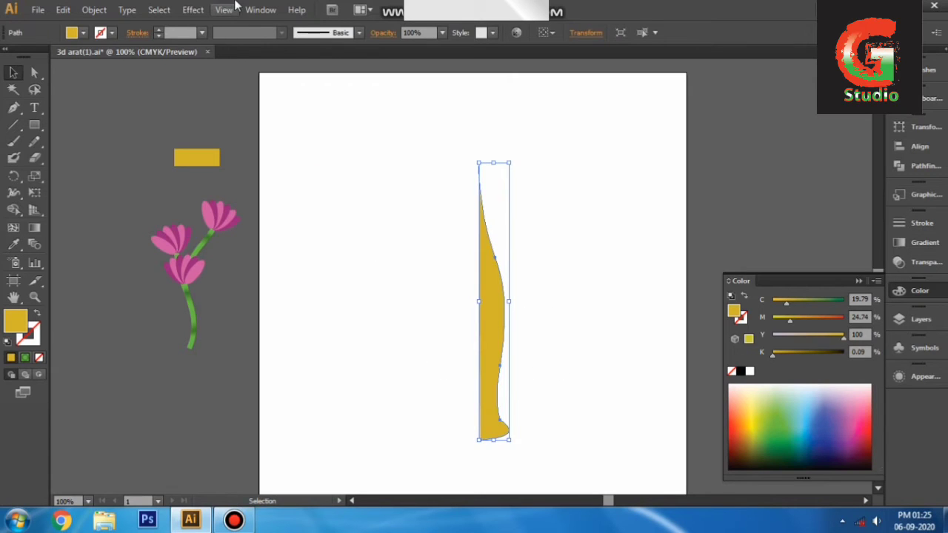
{"action": "left_click", "coordinate": [193, 10]}
{"action": "mouse_move", "coordinate": [258, 92]}
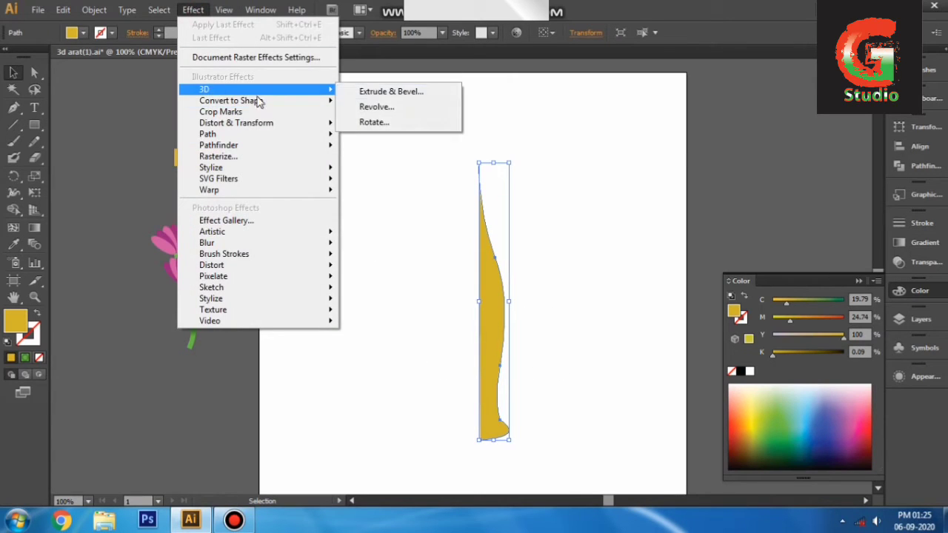
{"action": "left_click", "coordinate": [377, 104]}
{"action": "left_click", "coordinate": [565, 308]}
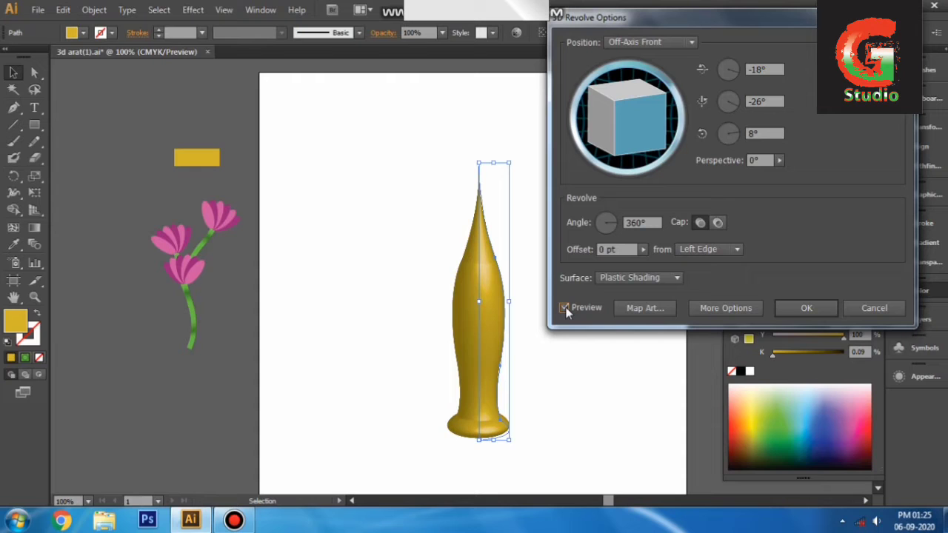
{"action": "left_click", "coordinate": [867, 308]}
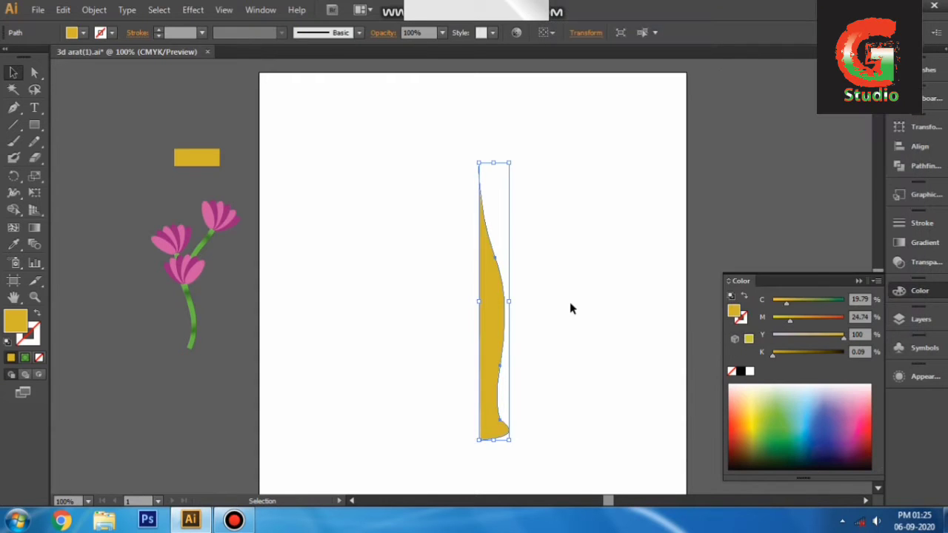
{"action": "left_click", "coordinate": [568, 295]}
{"action": "left_click", "coordinate": [630, 278]}
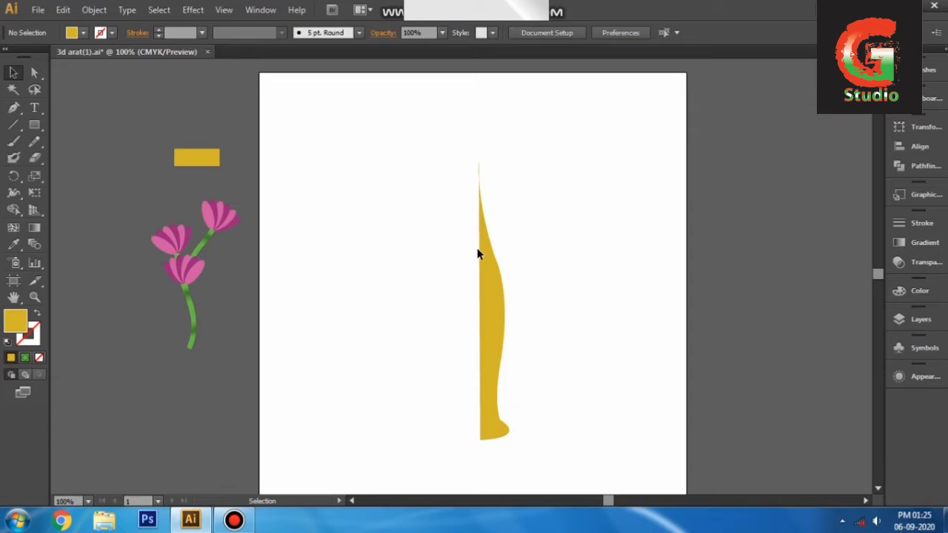
Add an anchor point about 34 pt below the profile's tip and bend its handles to form a small rounded knob.
{"action": "key", "text": "a"}
{"action": "left_click", "coordinate": [507, 302]}
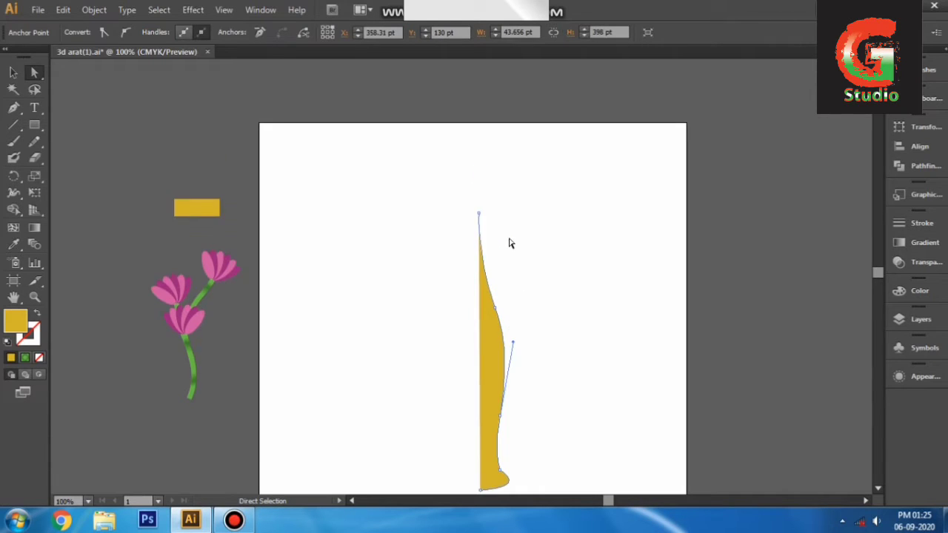
{"action": "key", "text": "ctrl+equal"}
{"action": "key", "text": "a"}
{"action": "left_click", "coordinate": [487, 183]}
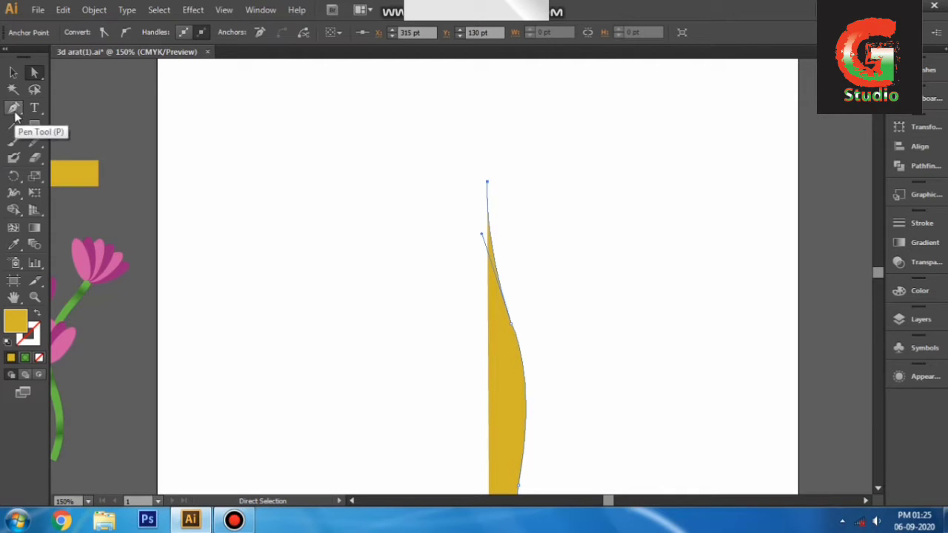
{"action": "left_click_drag", "start_coordinate": [14, 108], "coordinate": [86, 121]}
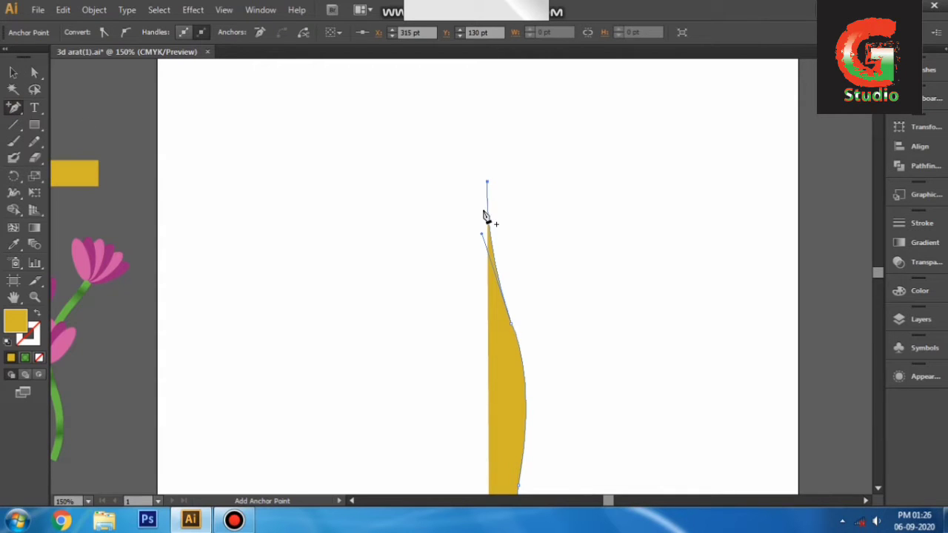
{"action": "left_click", "coordinate": [489, 219]}
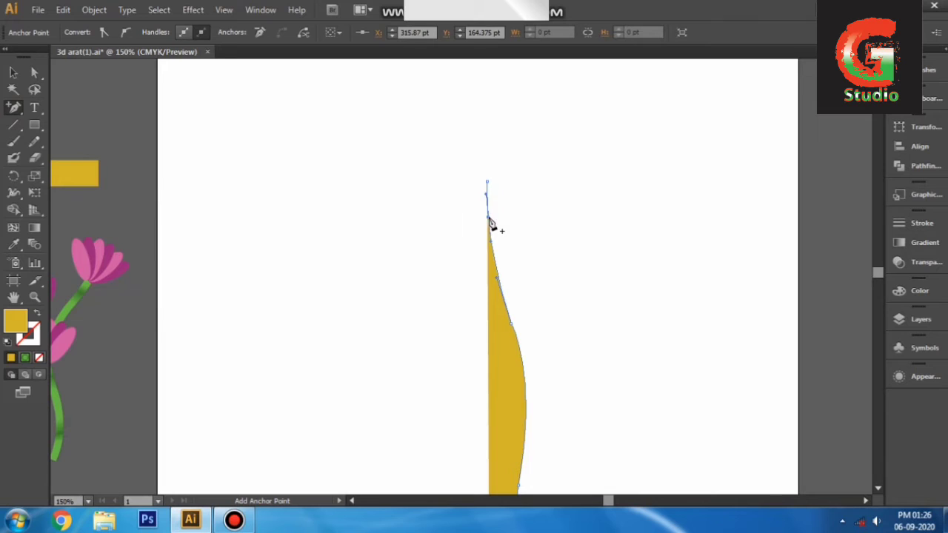
{"action": "key", "text": "a"}
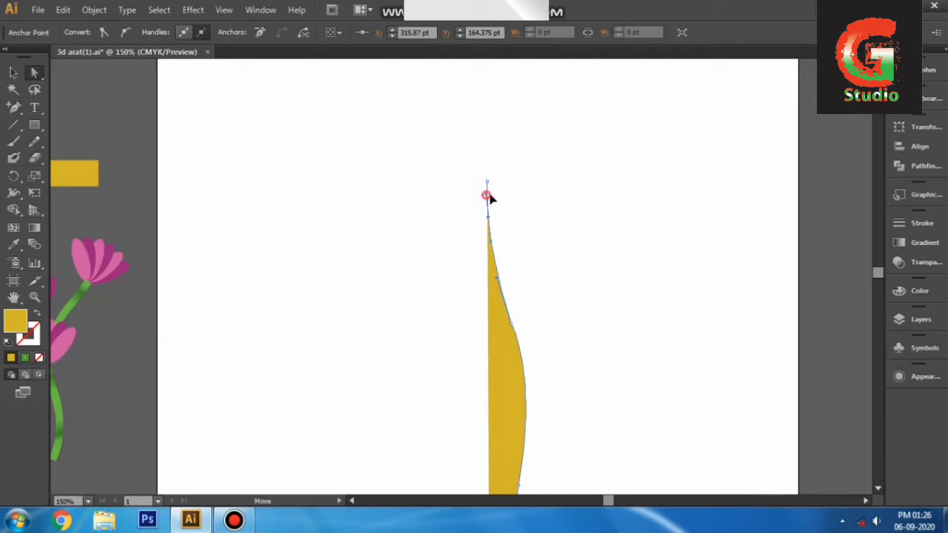
{"action": "left_click_drag", "start_coordinate": [487, 198], "coordinate": [511, 200]}
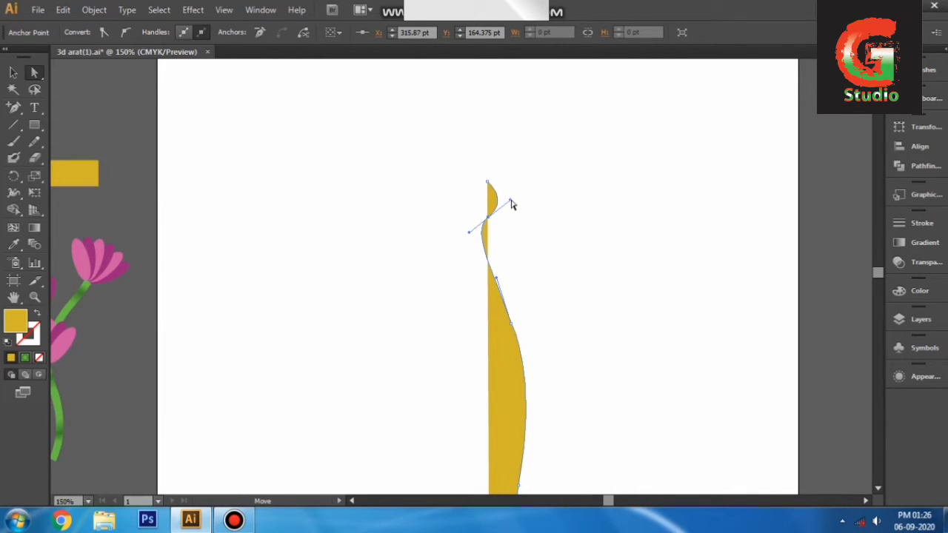
{"action": "scroll", "coordinate": [514, 231], "scroll_direction": "down", "scroll_amount": 2}
{"action": "left_click_drag", "start_coordinate": [468, 165], "coordinate": [480, 167]}
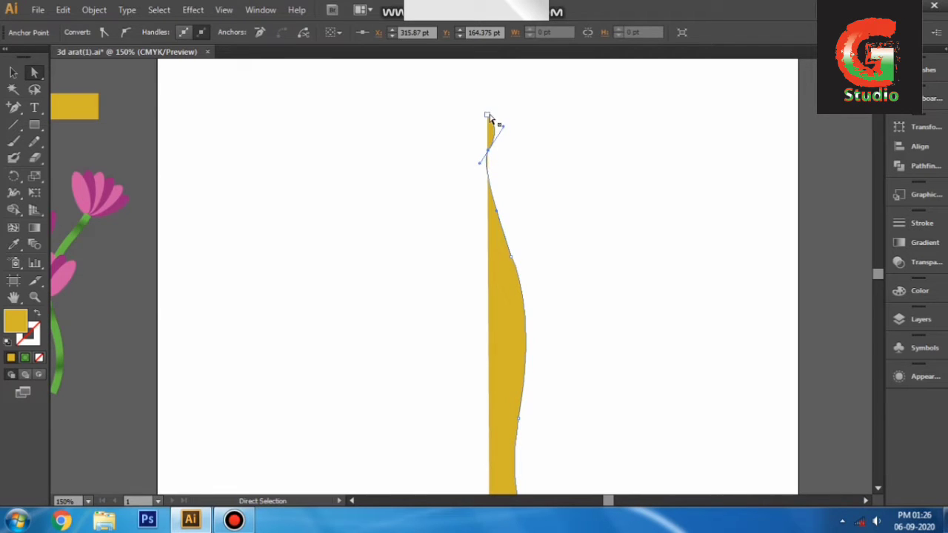
Shift the profile's topmost anchor point left to X 305 pt.
{"action": "left_click_drag", "start_coordinate": [488, 115], "coordinate": [486, 114]}
{"action": "key", "text": "Left"}
{"action": "key", "text": "Left"}
{"action": "key", "text": "Left"}
{"action": "key", "text": "Left"}
{"action": "key", "text": "Left"}
{"action": "key", "text": "Left"}
{"action": "key", "text": "Left"}
{"action": "key", "text": "Left"}
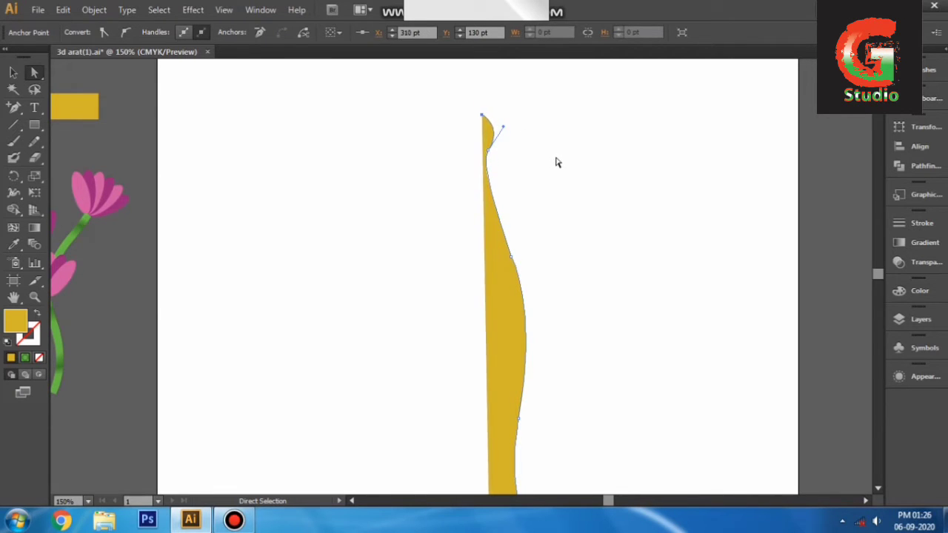
{"action": "key", "text": "ctrl+minus"}
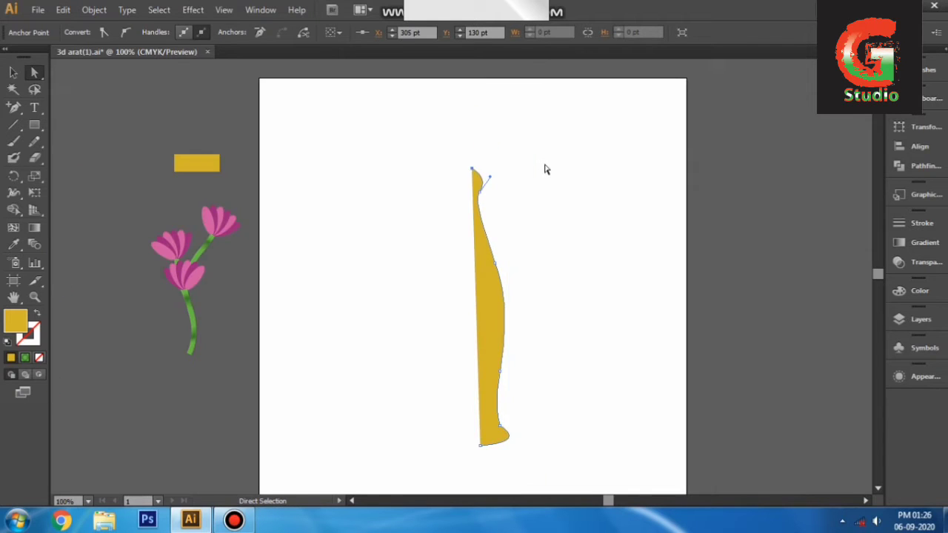
Widen the knob at the profile's top by pulling the upper handle of its lower anchor outward.
{"action": "key", "text": "ctrl+plus"}
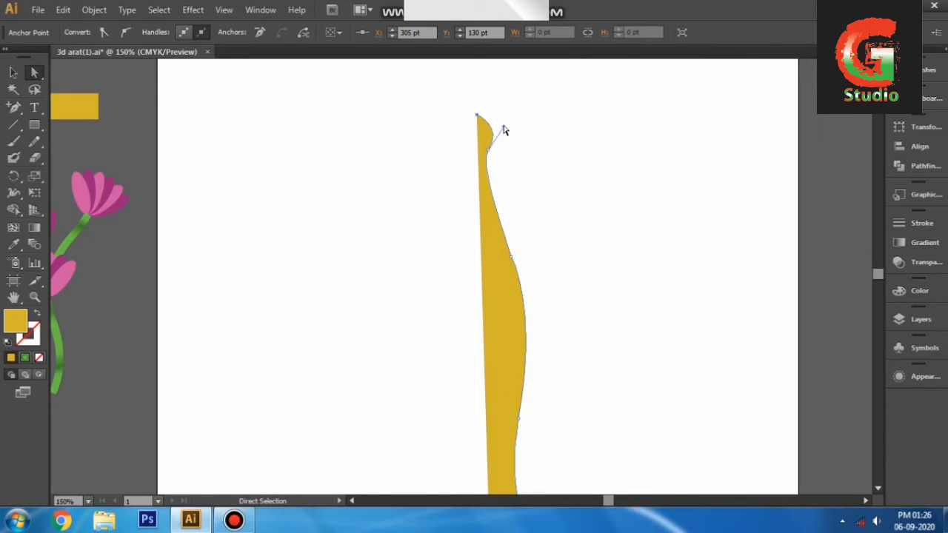
{"action": "left_click_drag", "start_coordinate": [504, 129], "coordinate": [525, 122]}
{"action": "key", "text": "ctrl+minus"}
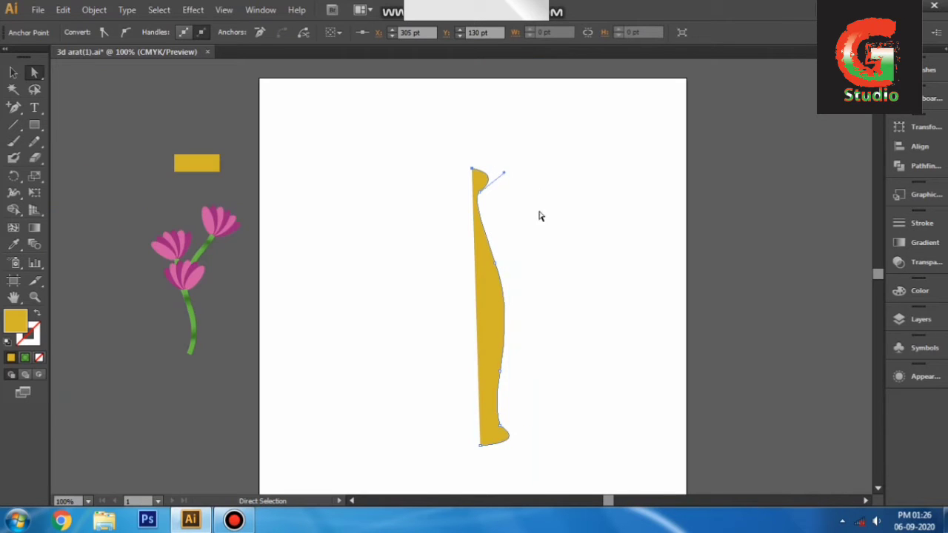
{"action": "left_click", "coordinate": [541, 215]}
Shift the profile's bottom end anchor left to X 306 pt and lengthen its handle outward to widen the foot.
{"action": "left_click_drag", "start_coordinate": [422, 323], "coordinate": [567, 383]}
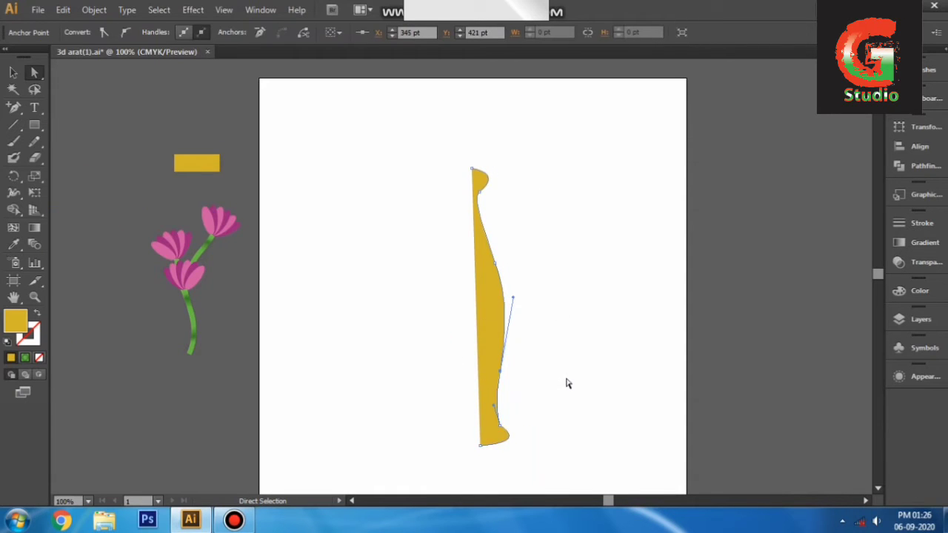
{"action": "left_click", "coordinate": [479, 447]}
{"action": "key", "text": "Left"}
{"action": "key", "text": "Left"}
{"action": "key", "text": "Left"}
{"action": "key", "text": "Left"}
{"action": "key", "text": "Left"}
{"action": "key", "text": "Left"}
{"action": "key", "text": "Left"}
{"action": "key", "text": "Left"}
{"action": "key", "text": "Left"}
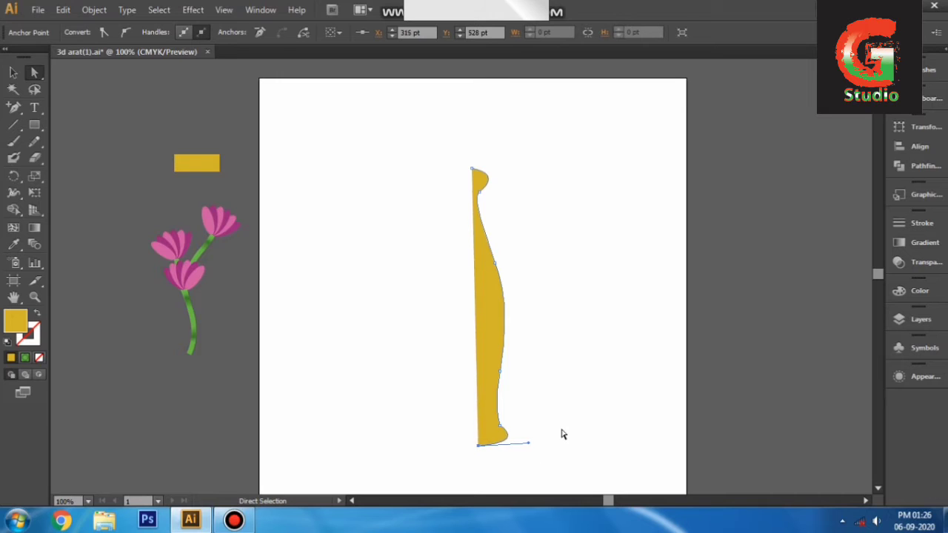
{"action": "left_click_drag", "start_coordinate": [525, 443], "coordinate": [539, 441]}
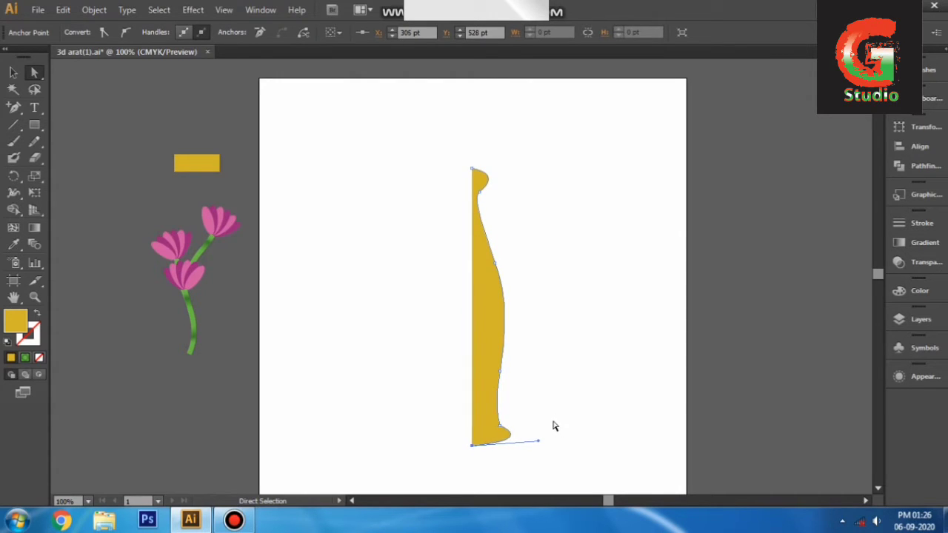
{"action": "left_click", "coordinate": [558, 397]}
{"action": "key", "text": "v"}
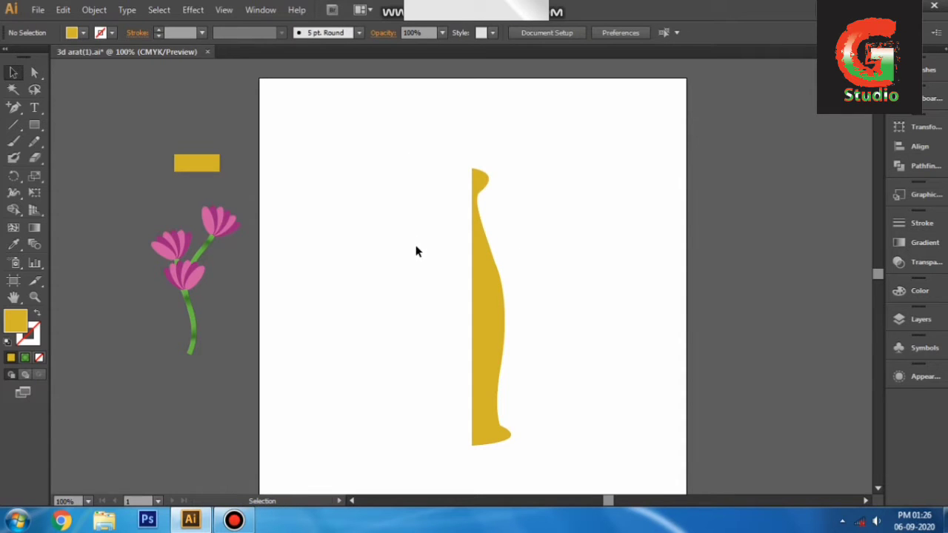
{"action": "left_click_drag", "start_coordinate": [409, 249], "coordinate": [528, 334]}
{"action": "left_click", "coordinate": [193, 10]}
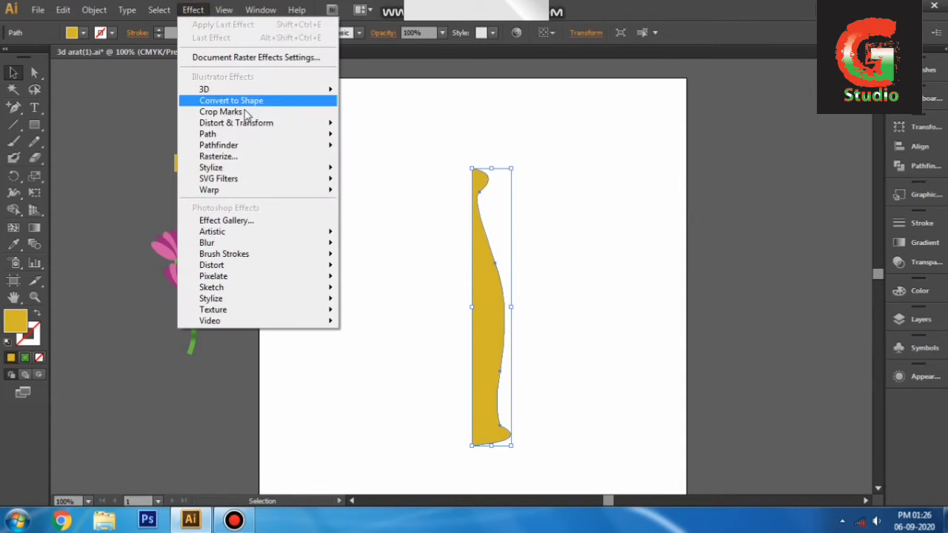
{"action": "mouse_move", "coordinate": [290, 90]}
{"action": "left_click", "coordinate": [374, 111]}
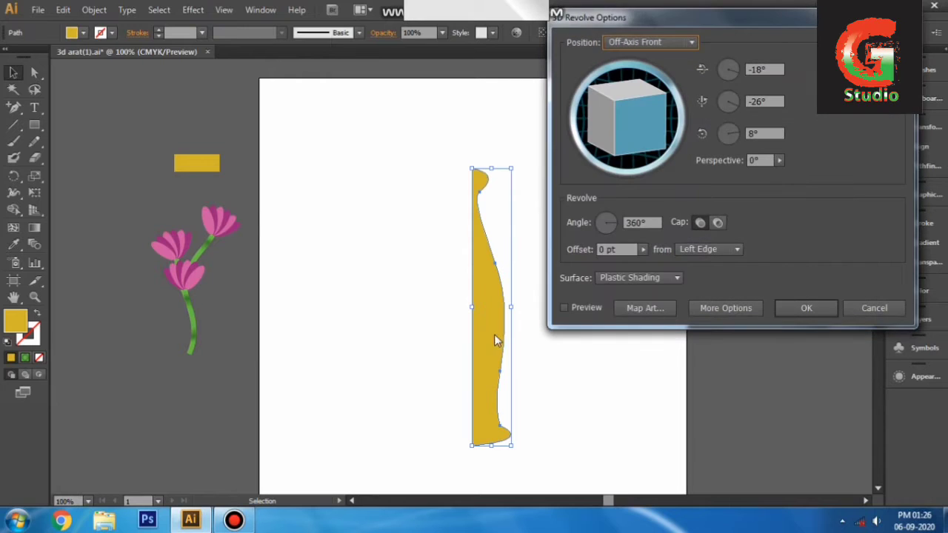
{"action": "left_click", "coordinate": [564, 309]}
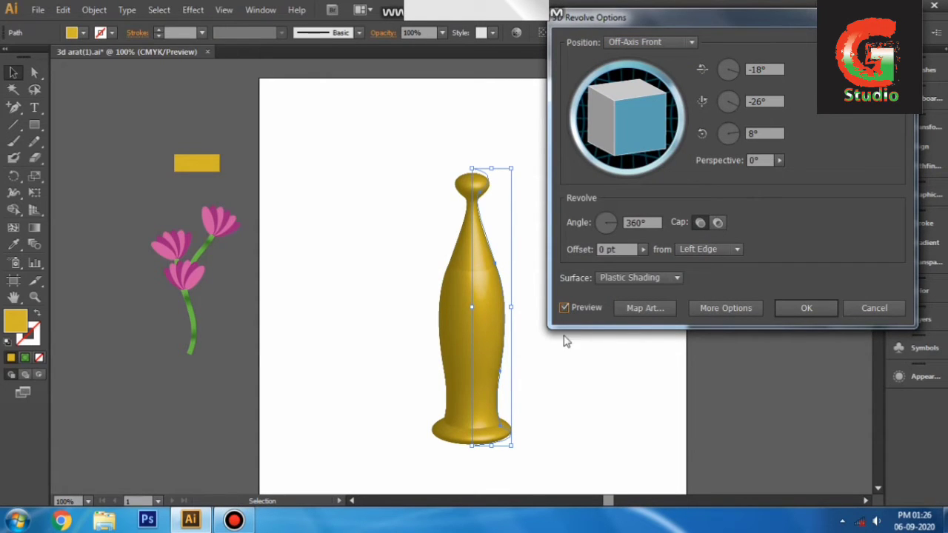
{"action": "mouse_move", "coordinate": [626, 116]}
{"action": "left_mouse_down"}
{"action": "mouse_move", "coordinate": [612, 96]}
{"action": "mouse_move", "coordinate": [621, 126]}
{"action": "left_mouse_up"}
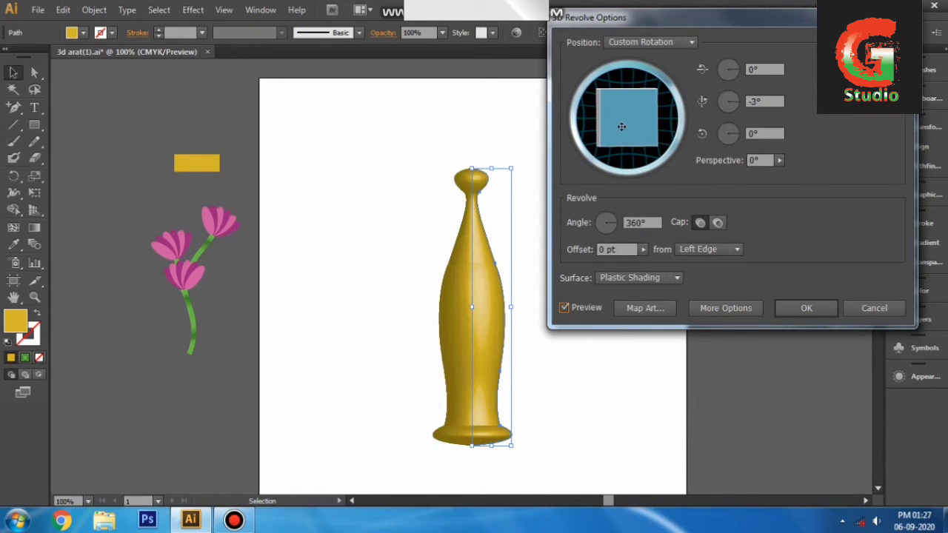
{"action": "left_click", "coordinate": [875, 310]}
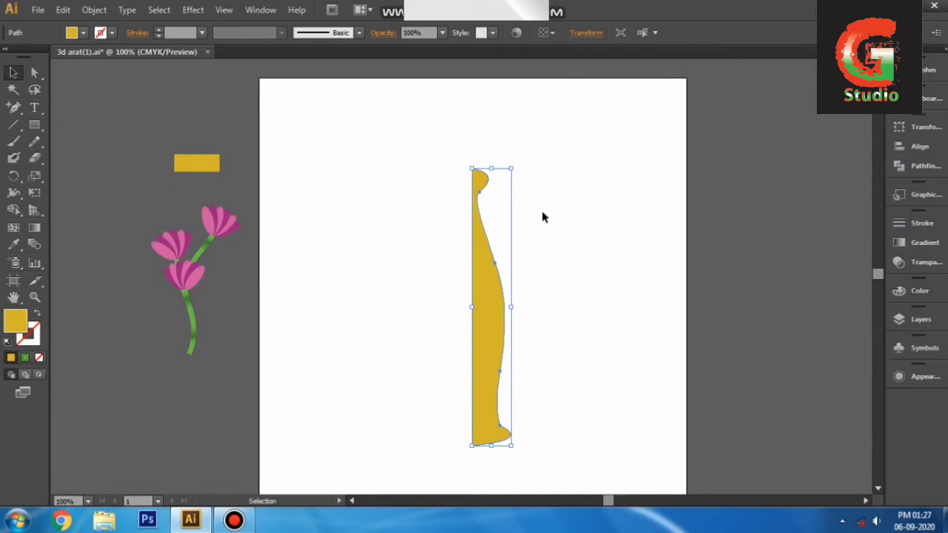
Undo the recent profile edits back to the state before the anchor point for the knob was added.
{"action": "key", "text": "a"}
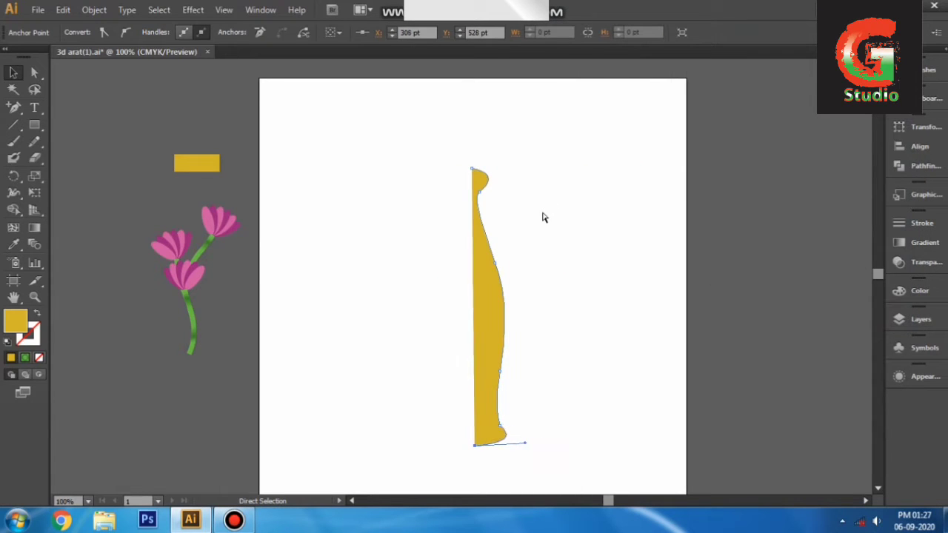
{"action": "key", "text": "ctrl+z"}
{"action": "key", "text": "ctrl+z"}
{"action": "key", "text": "ctrl+z"}
{"action": "key", "text": "ctrl+z"}
{"action": "key", "text": "ctrl+z"}
{"action": "key", "text": "ctrl+z"}
{"action": "key", "text": "ctrl+z"}
{"action": "key", "text": "ctrl+z"}
{"action": "key", "text": "ctrl+z"}
{"action": "key", "text": "ctrl+z"}
{"action": "key", "text": "ctrl+z"}
{"action": "key", "text": "ctrl+z"}
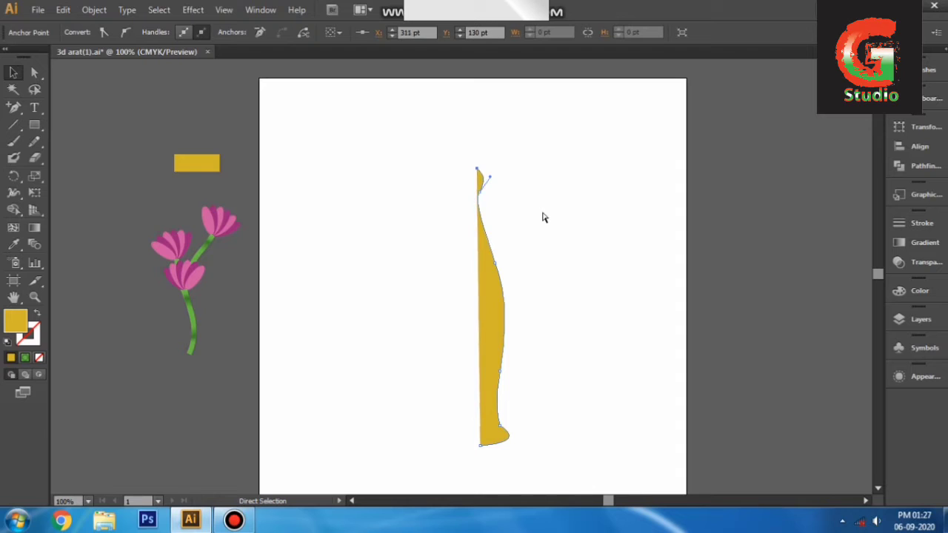
{"action": "key", "text": "ctrl+z"}
{"action": "key", "text": "ctrl+z"}
{"action": "key", "text": "ctrl+z"}
{"action": "key", "text": "ctrl+z"}
{"action": "key", "text": "v"}
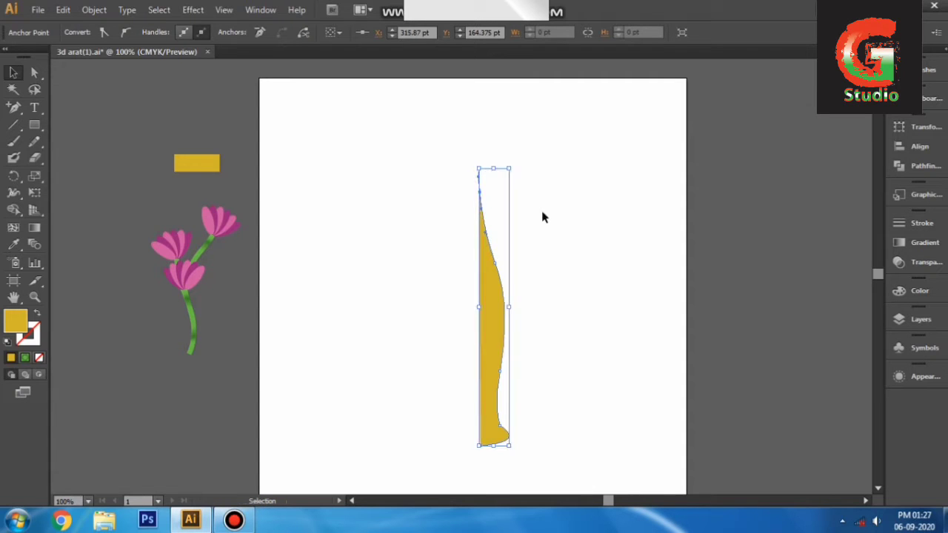
{"action": "key", "text": "ctrl+z"}
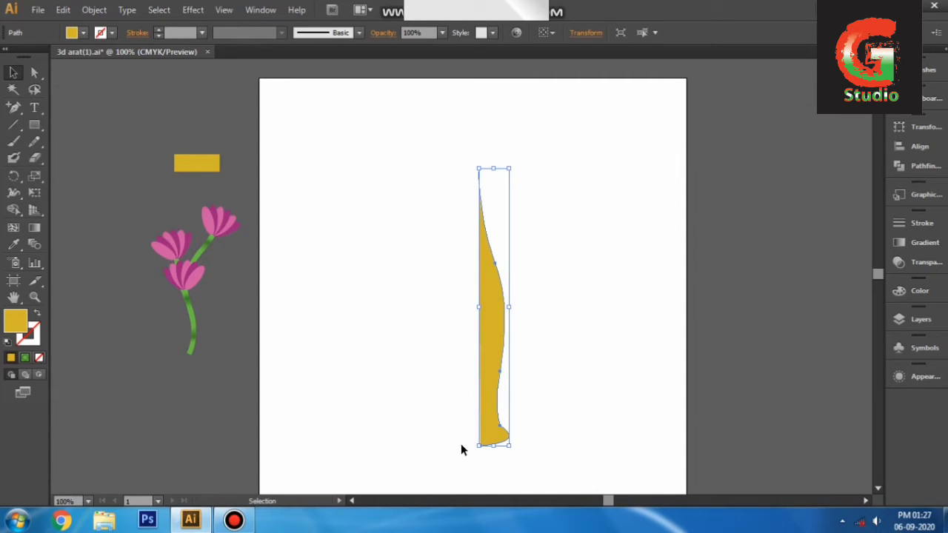
Shift the profile's bottom end anchor left to X 308 pt and pull its handle outward to widen the foot.
{"action": "key", "text": "a"}
{"action": "left_click_drag", "start_coordinate": [462, 429], "coordinate": [497, 478]}
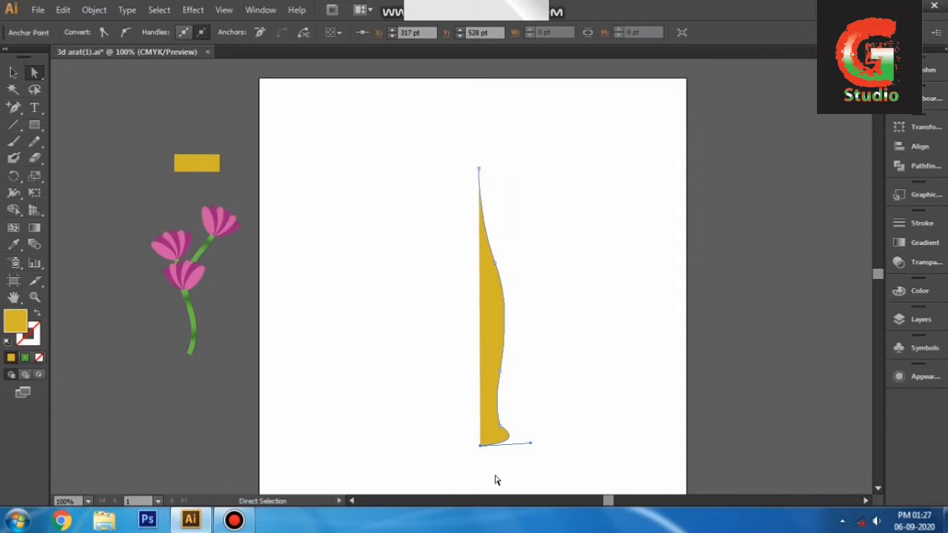
{"action": "key", "text": "Left"}
{"action": "key", "text": "Left"}
{"action": "key", "text": "Left"}
{"action": "key", "text": "Left"}
{"action": "key", "text": "Left"}
{"action": "key", "text": "Left"}
{"action": "key", "text": "Left"}
{"action": "key", "text": "Left"}
{"action": "key", "text": "Left"}
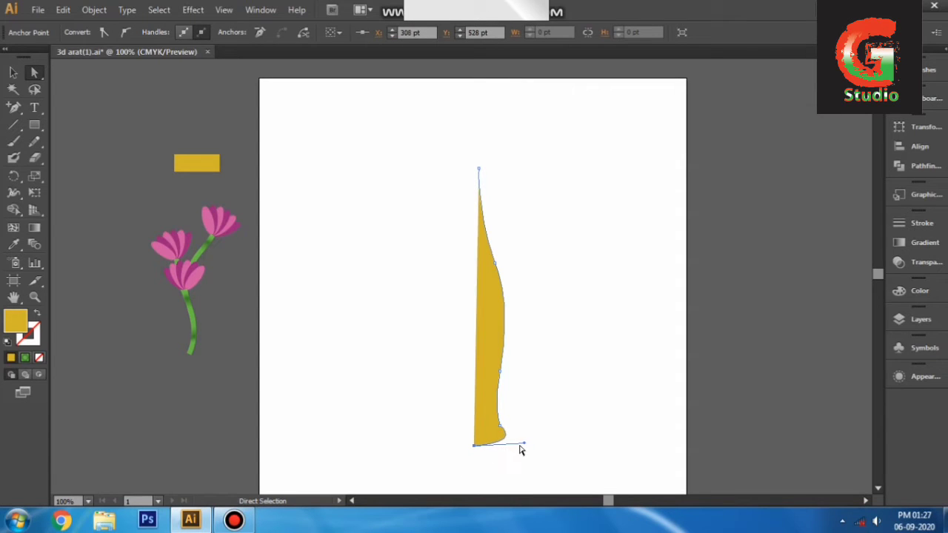
{"action": "left_click_drag", "start_coordinate": [525, 443], "coordinate": [544, 444]}
{"action": "left_click", "coordinate": [546, 421]}
Apply a previewed 360° 3D Revolve to the whole profile and rotate it to 1°, -2° and 0°.
{"action": "key", "text": "v"}
{"action": "left_click_drag", "start_coordinate": [387, 205], "coordinate": [550, 304]}
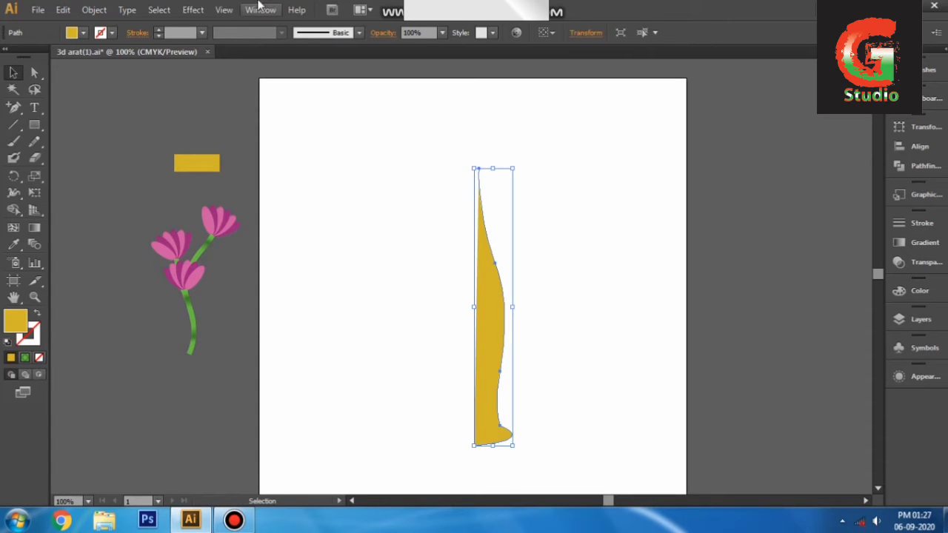
{"action": "left_click", "coordinate": [192, 10]}
{"action": "mouse_move", "coordinate": [334, 89]}
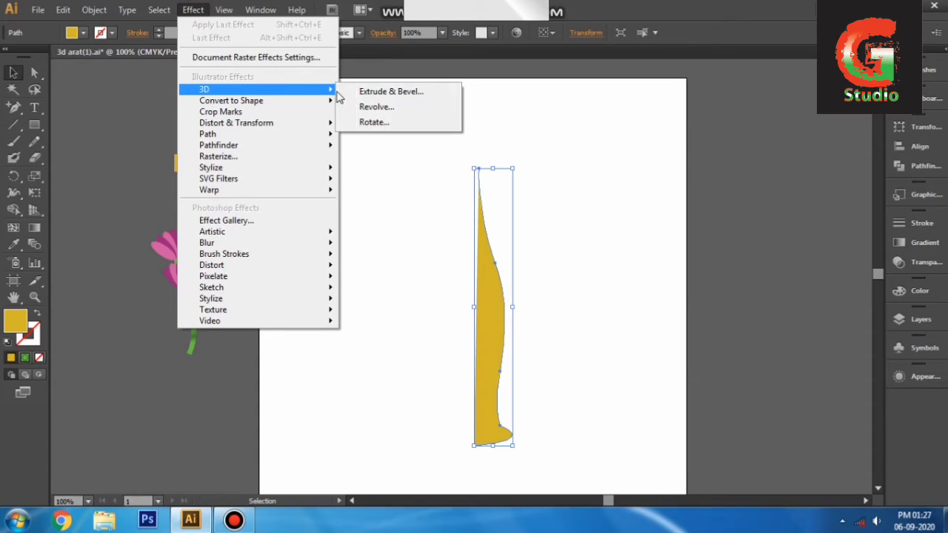
{"action": "left_click", "coordinate": [381, 109]}
{"action": "left_click", "coordinate": [565, 308]}
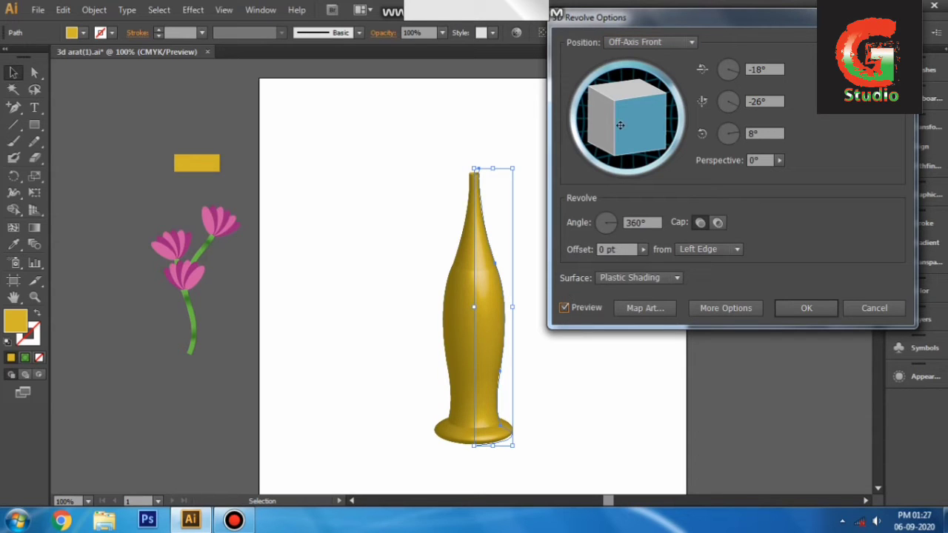
{"action": "mouse_move", "coordinate": [624, 125]}
{"action": "left_mouse_down"}
{"action": "mouse_move", "coordinate": [612, 104]}
{"action": "mouse_move", "coordinate": [609, 117]}
{"action": "mouse_move", "coordinate": [628, 89]}
{"action": "mouse_move", "coordinate": [629, 122]}
{"action": "left_mouse_up"}
{"action": "left_click", "coordinate": [491, 114]}
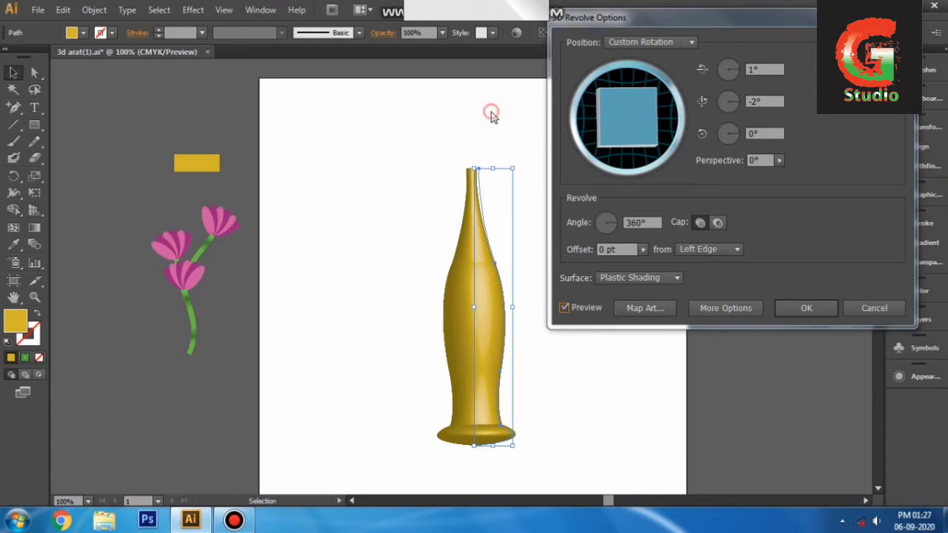
Move the revolve's existing light to the right edge of the shading sphere and add a second light at its left edge.
{"action": "left_click", "coordinate": [703, 310]}
{"action": "left_click_drag", "start_coordinate": [600, 311], "coordinate": [619, 318]}
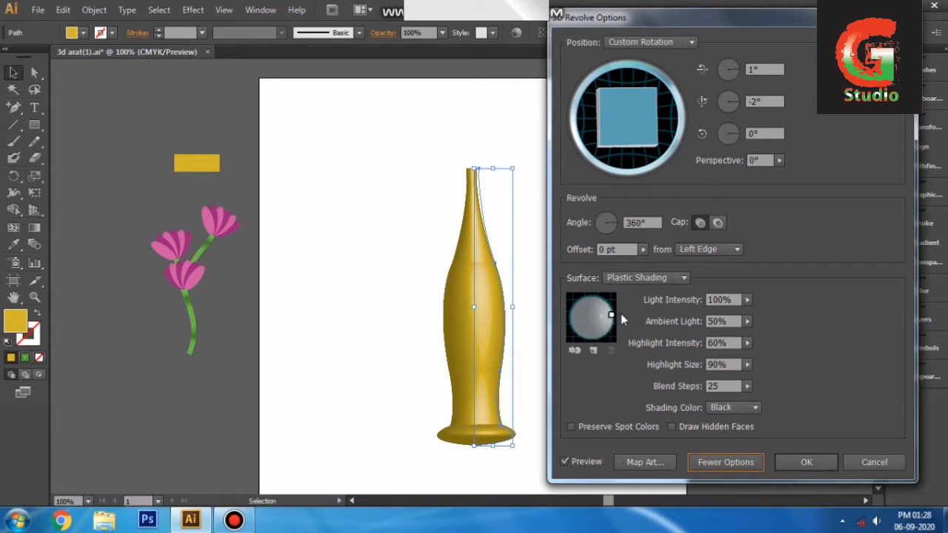
{"action": "left_click", "coordinate": [593, 352]}
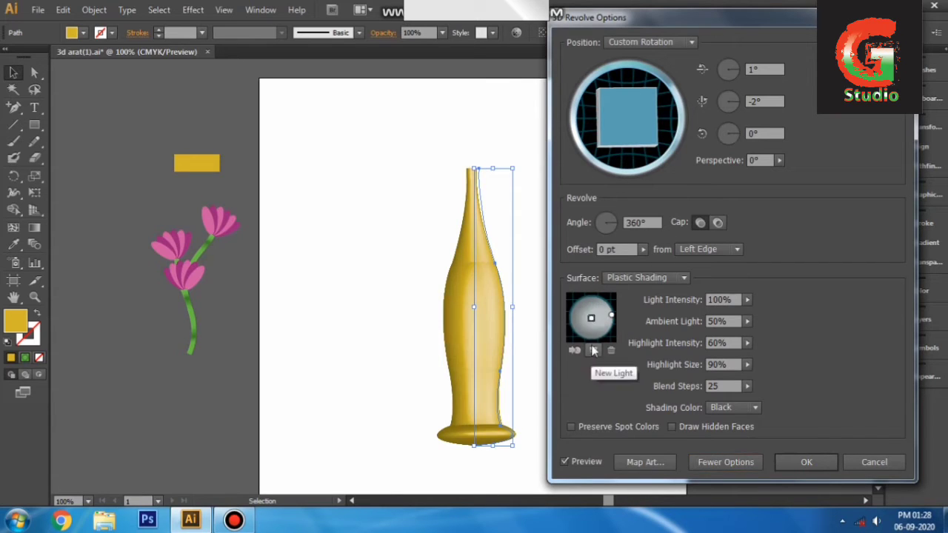
{"action": "mouse_move", "coordinate": [593, 317]}
{"action": "left_mouse_down"}
{"action": "mouse_move", "coordinate": [569, 322]}
{"action": "mouse_move", "coordinate": [583, 364]}
{"action": "mouse_move", "coordinate": [569, 323]}
{"action": "left_mouse_up"}
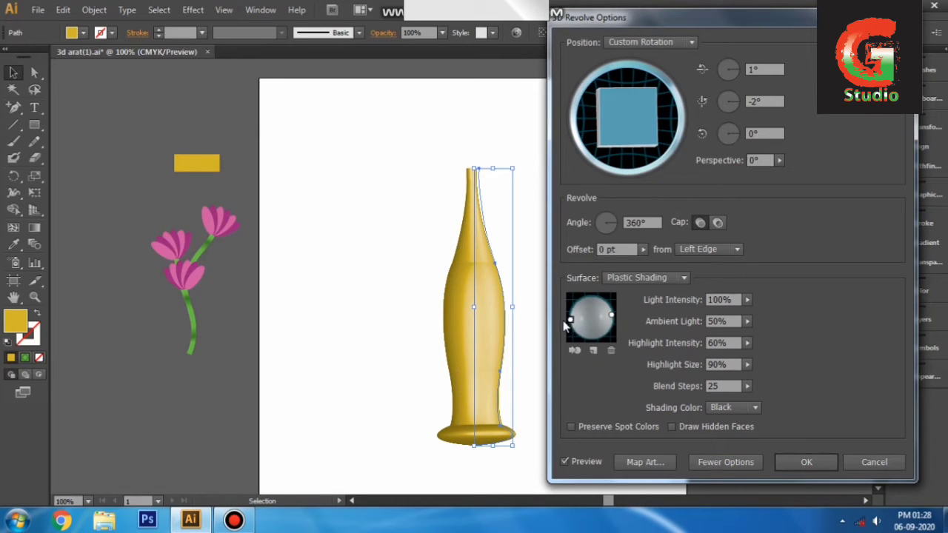
Add a third light at the top edge of the shading sphere and send it to the back of the object.
{"action": "left_click", "coordinate": [592, 351]}
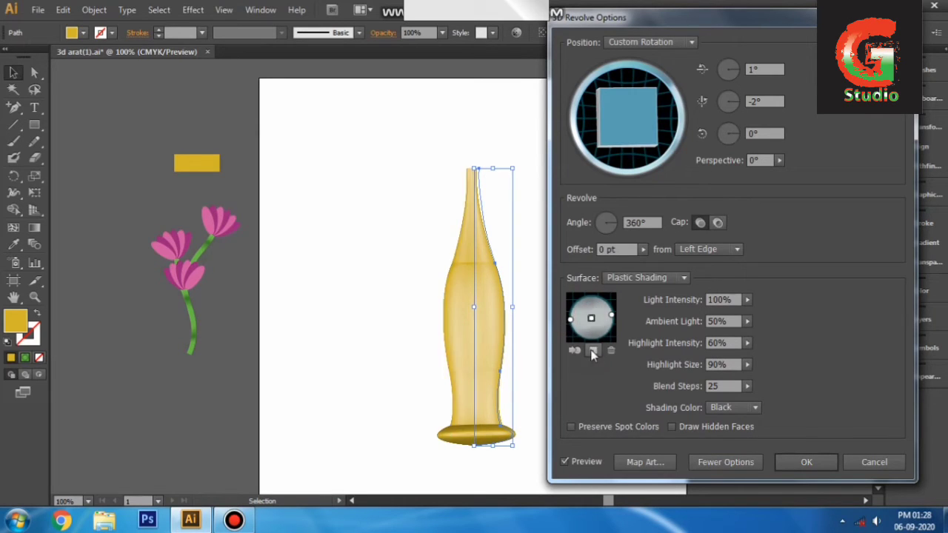
{"action": "mouse_move", "coordinate": [592, 311]}
{"action": "left_mouse_down"}
{"action": "mouse_move", "coordinate": [592, 299]}
{"action": "mouse_move", "coordinate": [592, 330]}
{"action": "mouse_move", "coordinate": [595, 286]}
{"action": "left_mouse_up"}
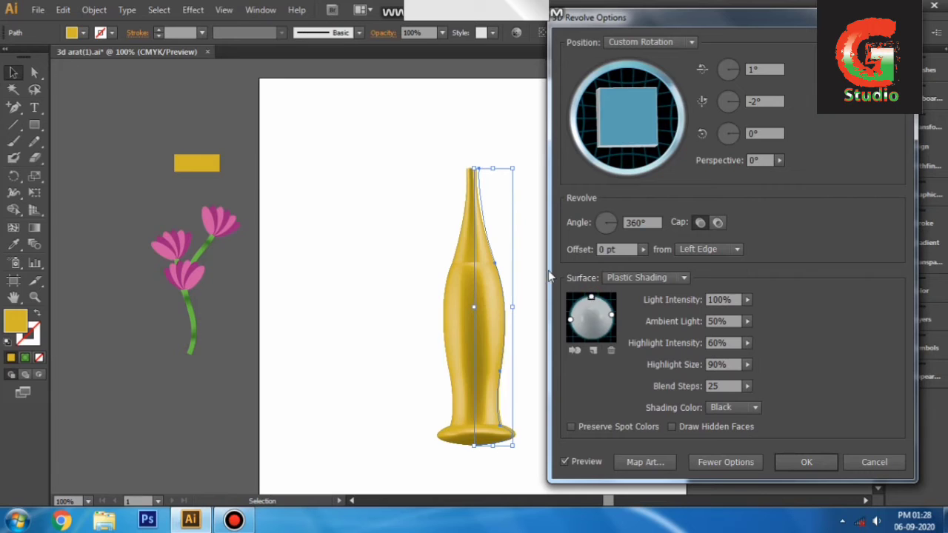
{"action": "left_click", "coordinate": [574, 350]}
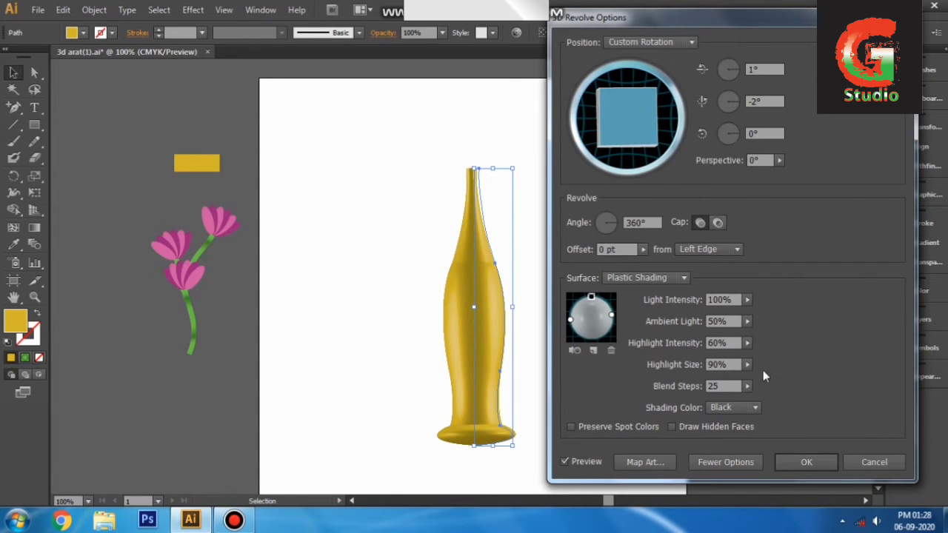
Set the revolve's ambient light to 26%.
{"action": "left_click", "coordinate": [731, 322]}
{"action": "scroll", "coordinate": [731, 321], "scroll_direction": "up", "scroll_amount": 6}
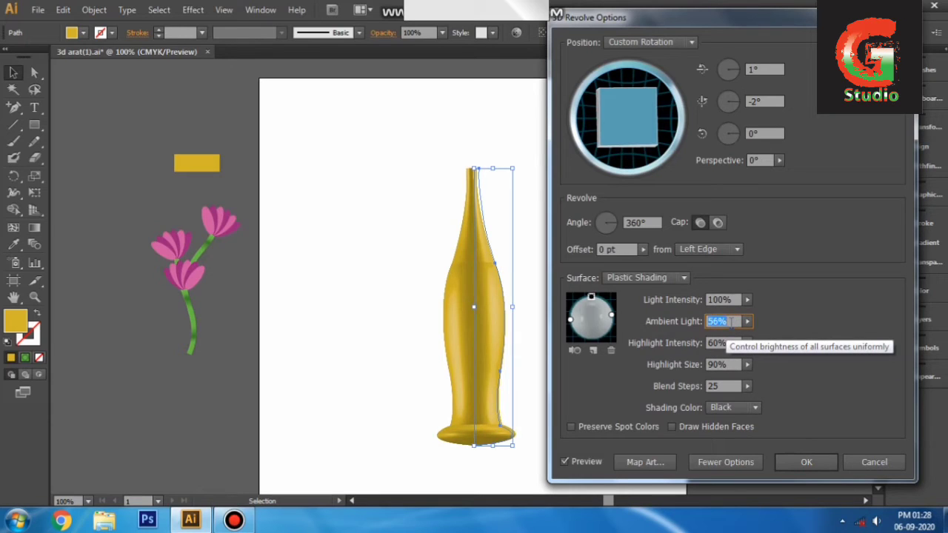
{"action": "scroll", "coordinate": [739, 321], "scroll_direction": "up", "scroll_amount": 2}
{"action": "scroll", "coordinate": [735, 322], "scroll_direction": "down", "scroll_amount": 20}
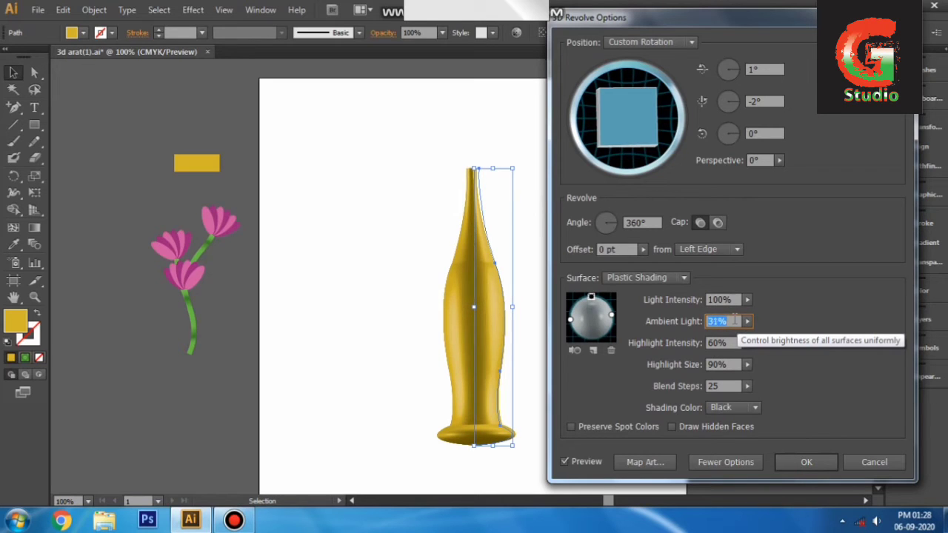
{"action": "scroll", "coordinate": [733, 321], "scroll_direction": "down", "scroll_amount": 1}
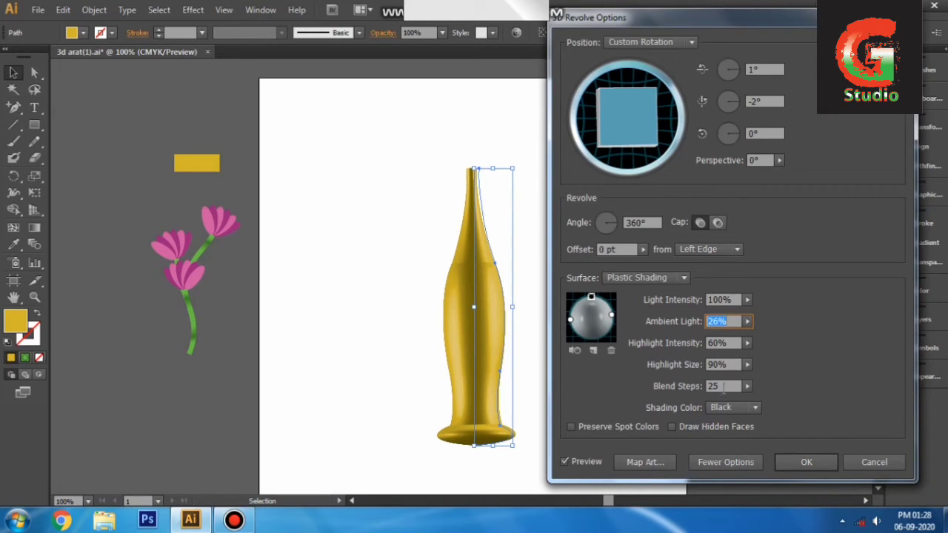
Set the blend steps to 45 and apply the 3D Revolve effect to the profile.
{"action": "left_click", "coordinate": [749, 387]}
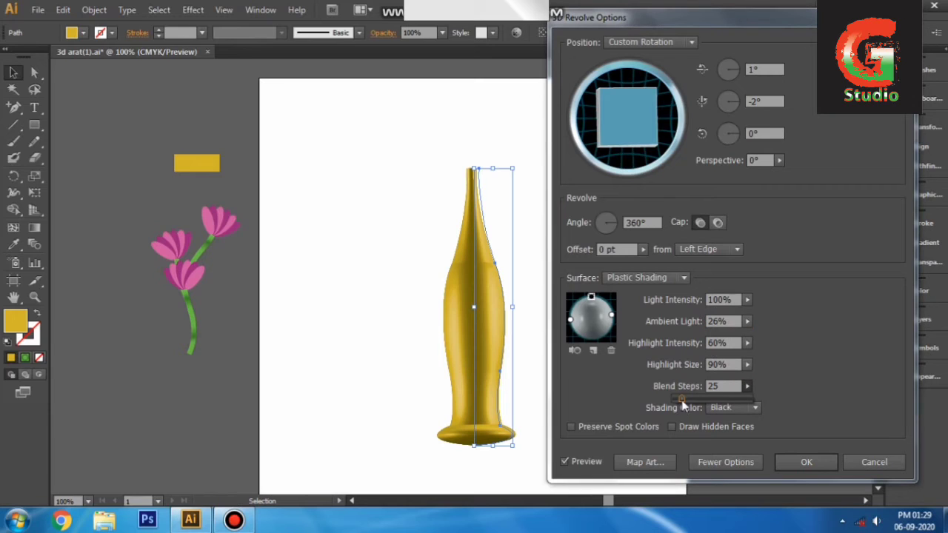
{"action": "left_click_drag", "start_coordinate": [708, 399], "coordinate": [731, 405]}
{"action": "left_click_drag", "start_coordinate": [738, 406], "coordinate": [698, 406]}
{"action": "left_click", "coordinate": [802, 467]}
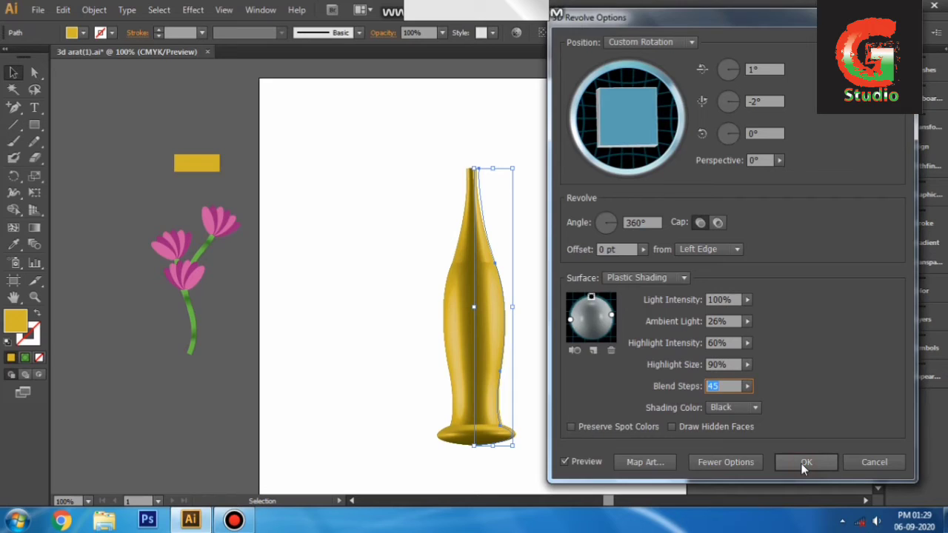
{"action": "left_click", "coordinate": [803, 468]}
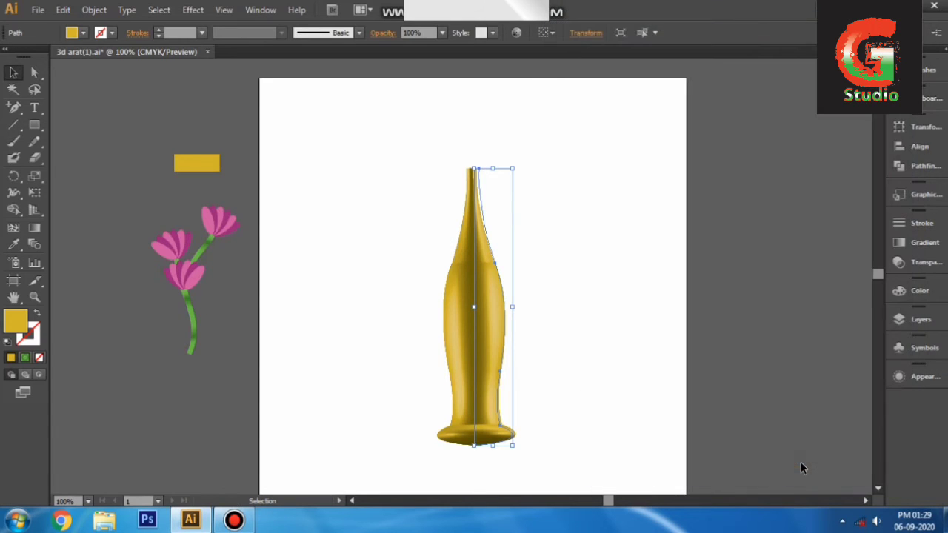
Reopen the vase's 3D Revolve effect from its appearance attributes and turn on the preview.
{"action": "left_click", "coordinate": [926, 376]}
{"action": "left_click", "coordinate": [799, 363]}
{"action": "double_click", "coordinate": [798, 363]}
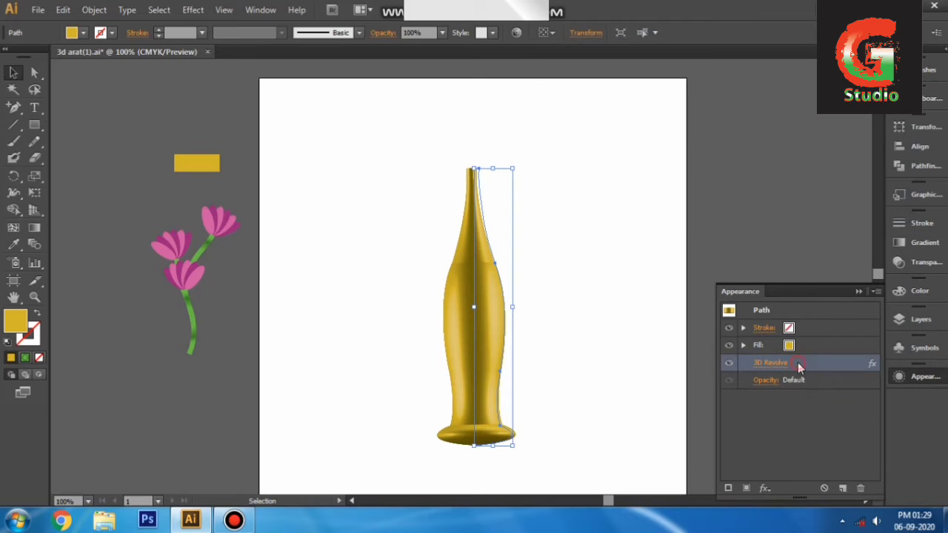
{"action": "left_click", "coordinate": [565, 462]}
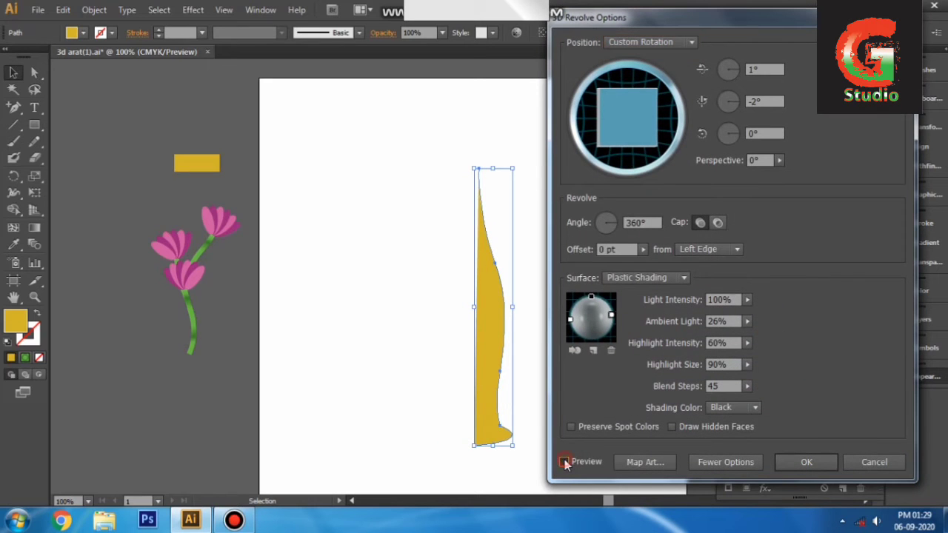
Map the logo symbol onto surface 4, the vase's main body, and shift it onto the shaded half of the surface grid.
{"action": "left_click", "coordinate": [646, 462]}
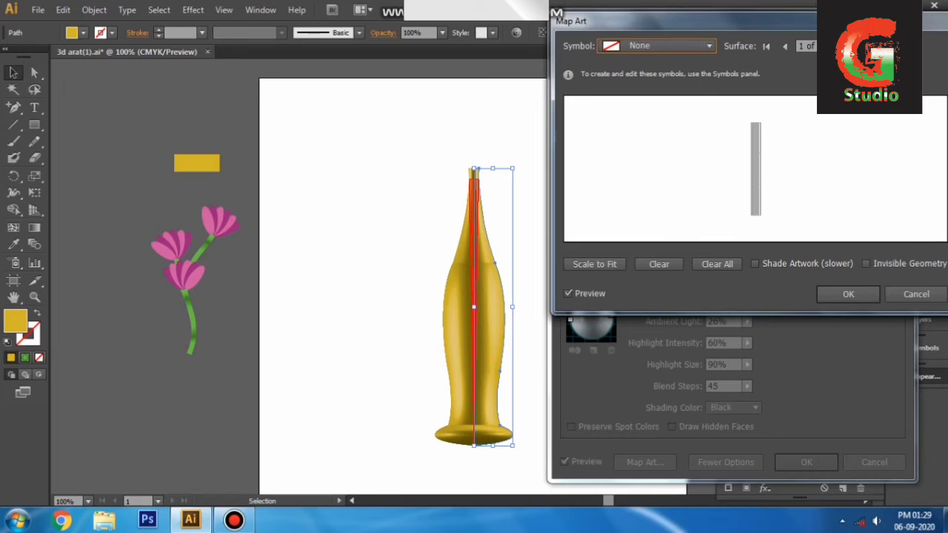
{"action": "left_click", "coordinate": [850, 54]}
{"action": "left_click", "coordinate": [850, 54]}
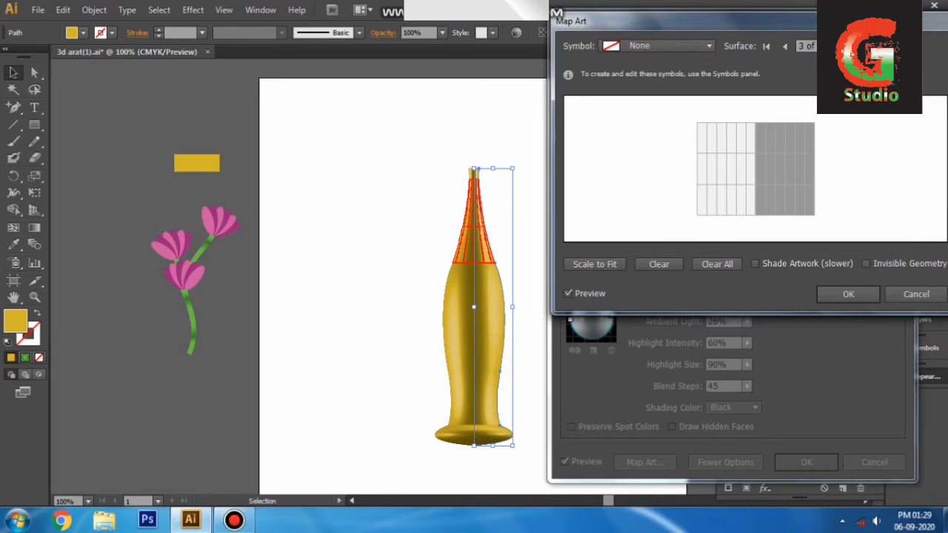
{"action": "left_click", "coordinate": [852, 54]}
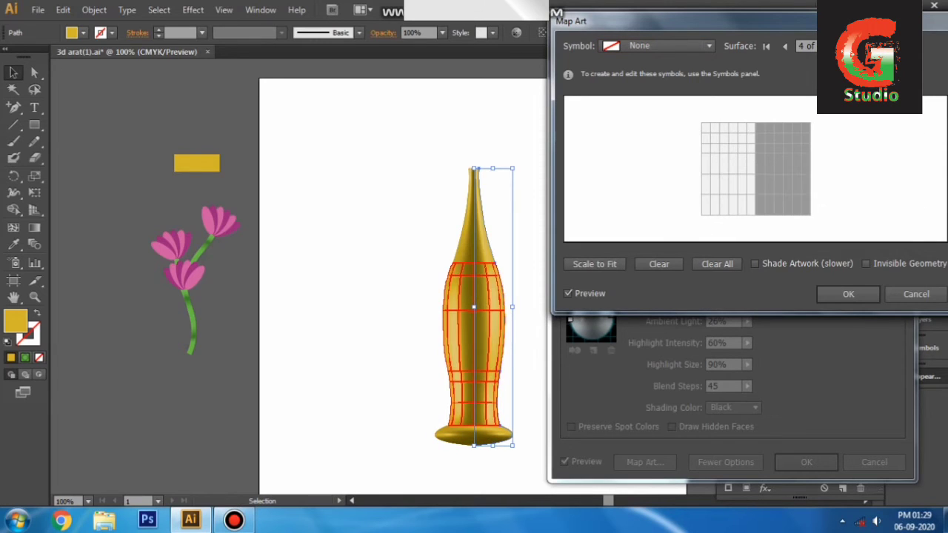
{"action": "left_click", "coordinate": [709, 46]}
{"action": "left_click", "coordinate": [646, 168]}
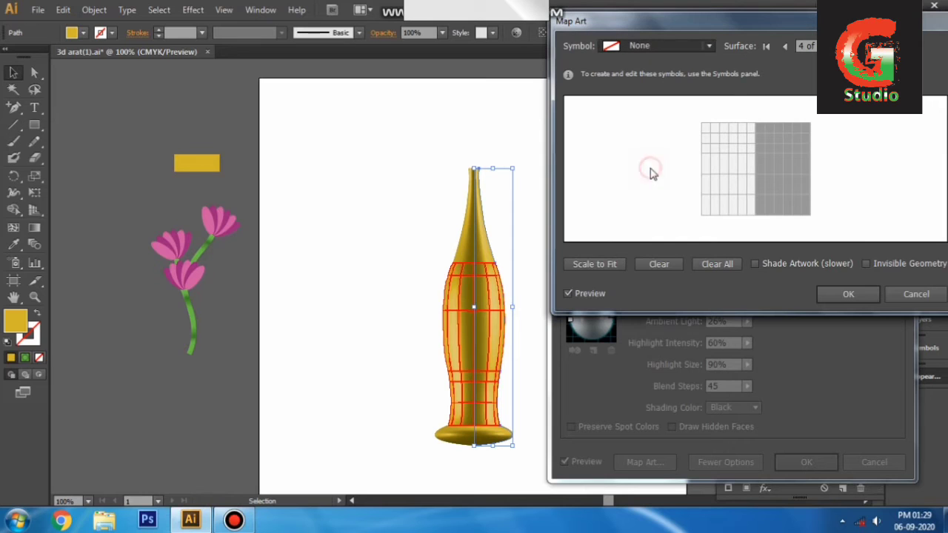
{"action": "left_click_drag", "start_coordinate": [751, 170], "coordinate": [783, 174]}
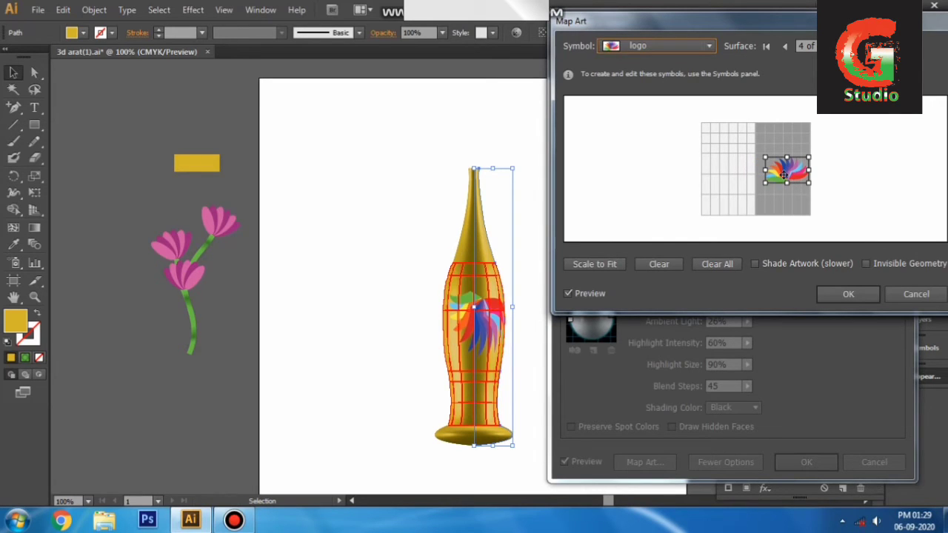
Rotate the mapped logo about half a turn and recentre it on the shaded part of the vase's surface grid.
{"action": "left_click_drag", "start_coordinate": [813, 153], "coordinate": [748, 195]}
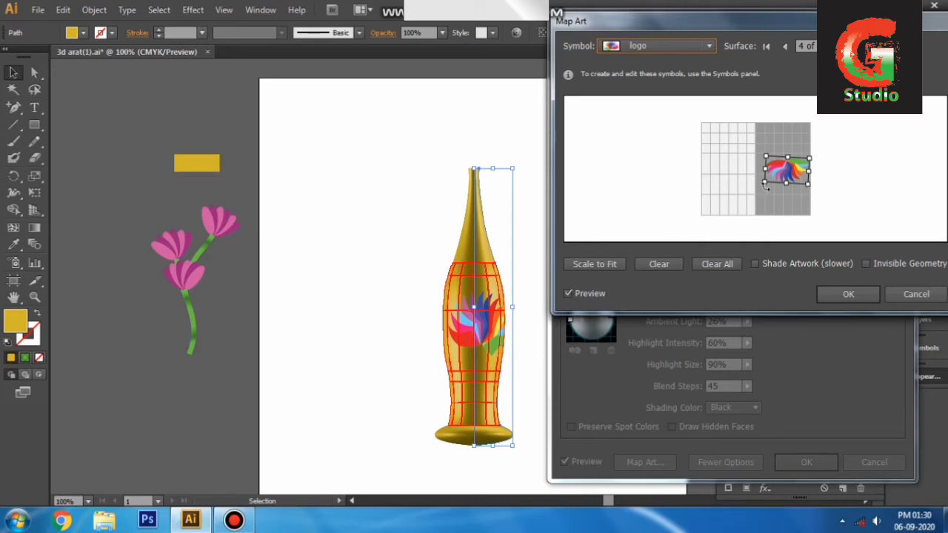
{"action": "left_click_drag", "start_coordinate": [760, 185], "coordinate": [789, 170]}
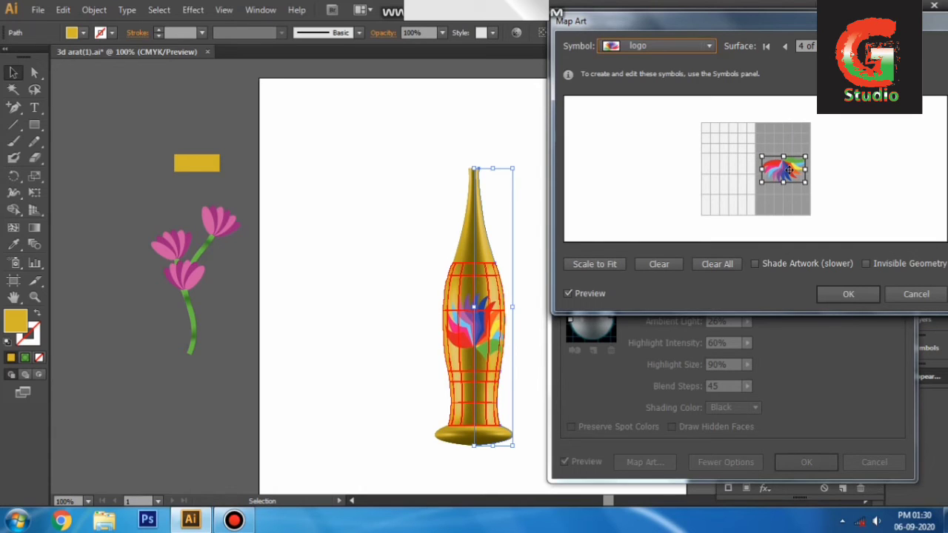
Enable Shade Artwork for the mapped logo and apply the mapping together with the 3D Revolve settings.
{"action": "left_click", "coordinate": [755, 264]}
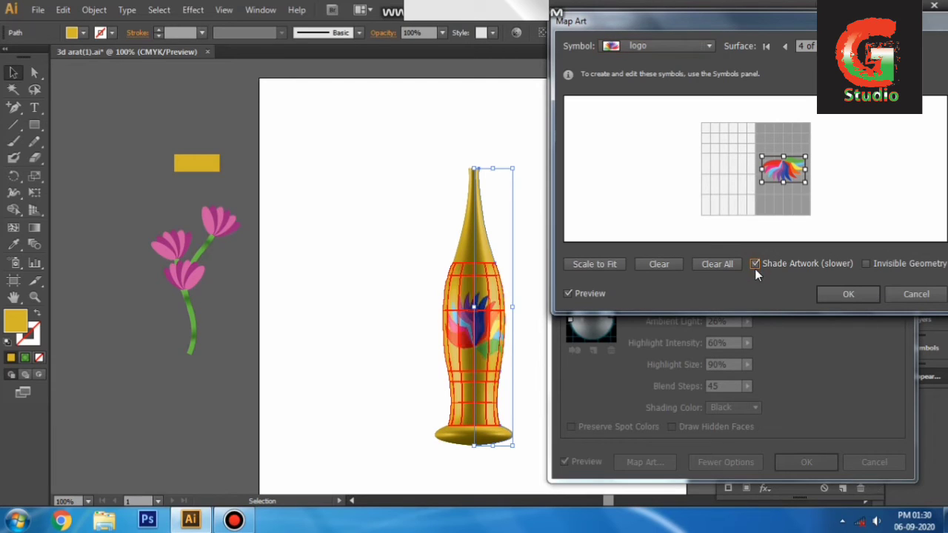
{"action": "left_click", "coordinate": [836, 294]}
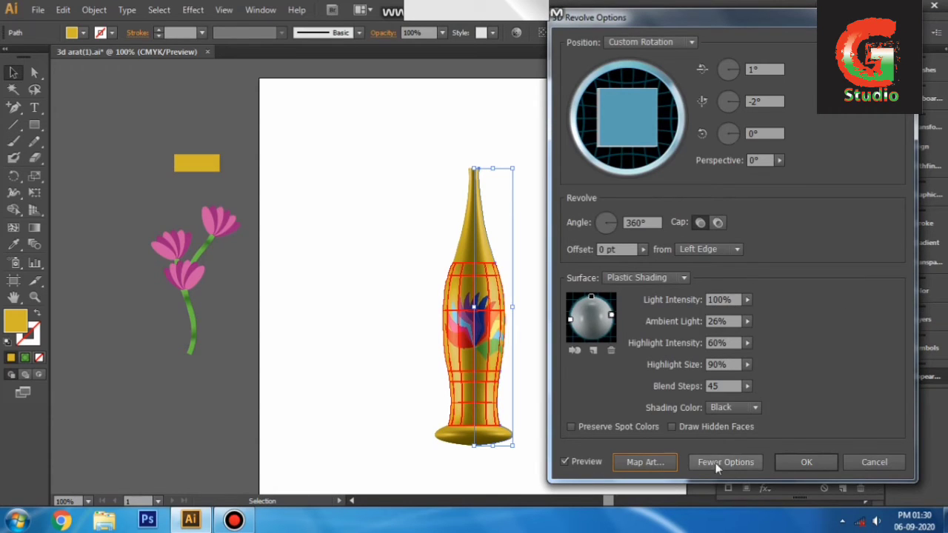
{"action": "left_click", "coordinate": [806, 462]}
{"action": "left_click", "coordinate": [599, 382]}
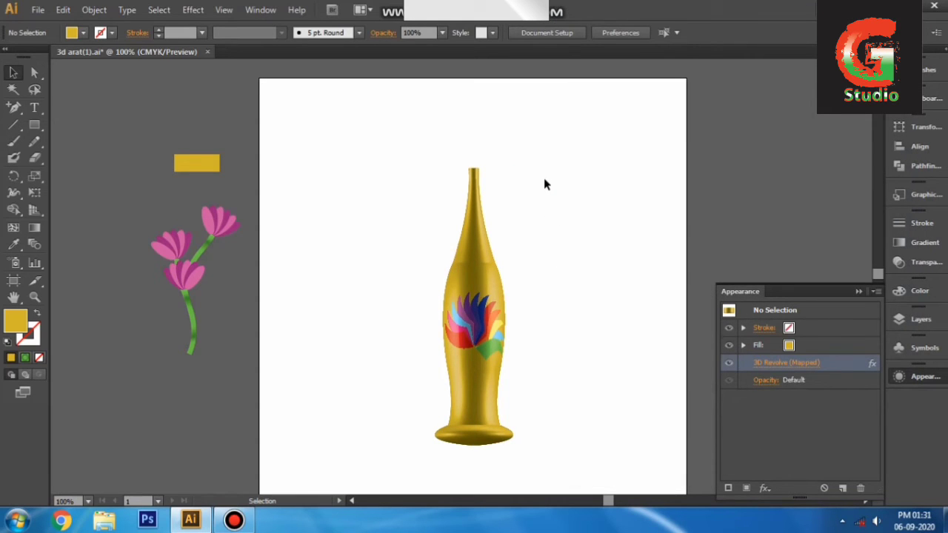
Expand the appearance of the revolved vase into regular artwork.
{"action": "left_click", "coordinate": [385, 153]}
{"action": "left_click_drag", "start_coordinate": [385, 152], "coordinate": [561, 450]}
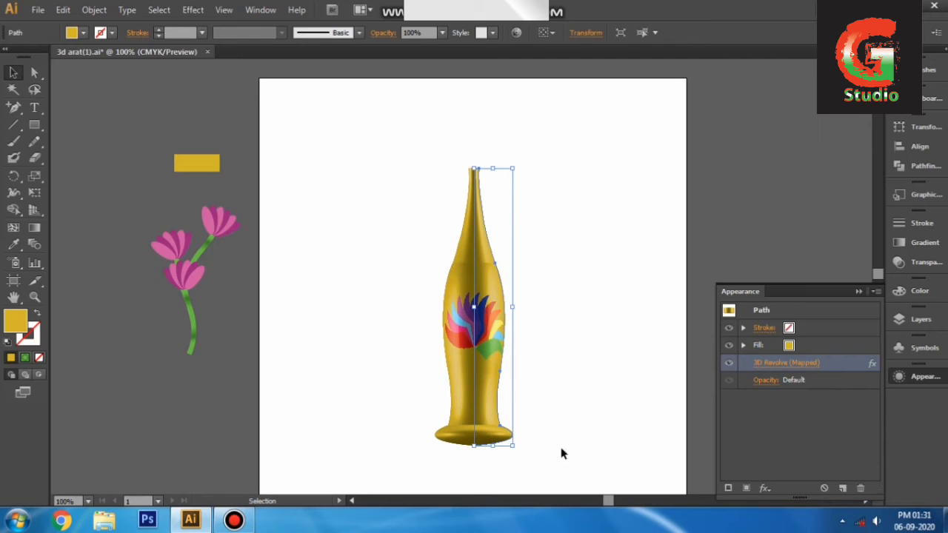
{"action": "left_click", "coordinate": [94, 10]}
{"action": "mouse_move", "coordinate": [119, 125]}
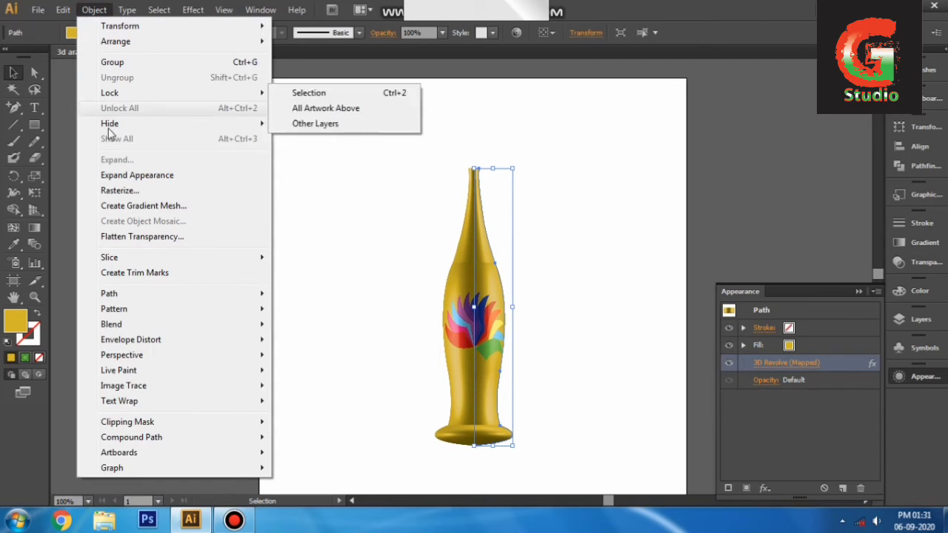
{"action": "left_click", "coordinate": [127, 176]}
{"action": "left_click", "coordinate": [351, 173]}
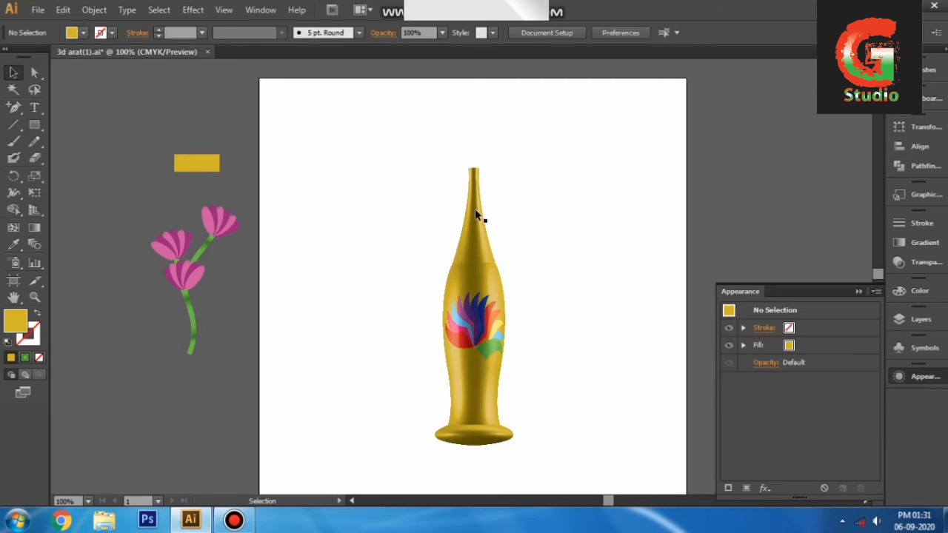
Rotate the expanded vase very slightly counterclockwise.
{"action": "left_click", "coordinate": [474, 255]}
{"action": "left_click_drag", "start_coordinate": [514, 166], "coordinate": [525, 120]}
{"action": "left_click", "coordinate": [563, 175]}
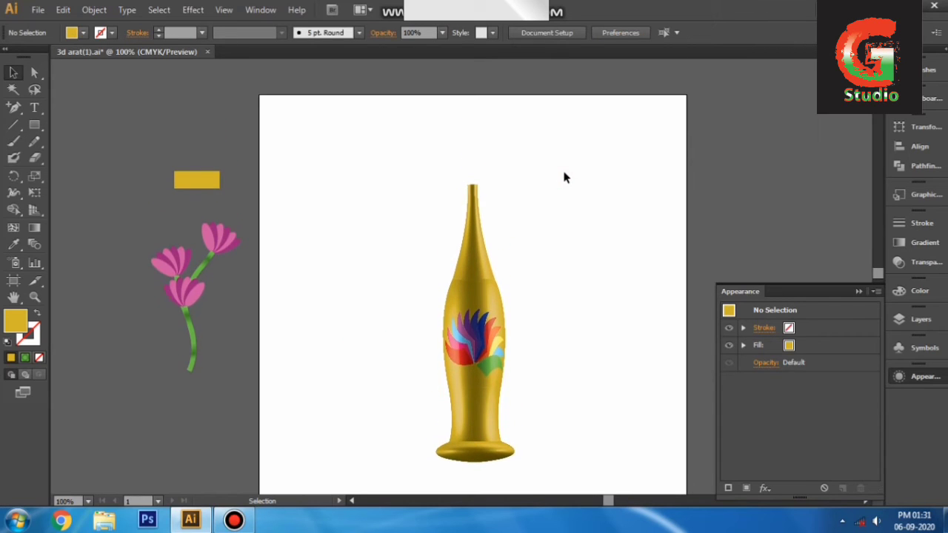
Move the flower group onto the artboard so its stem sits inside the vase's neck.
{"action": "key", "text": "ctrl+plus"}
{"action": "key", "text": "ctrl+plus"}
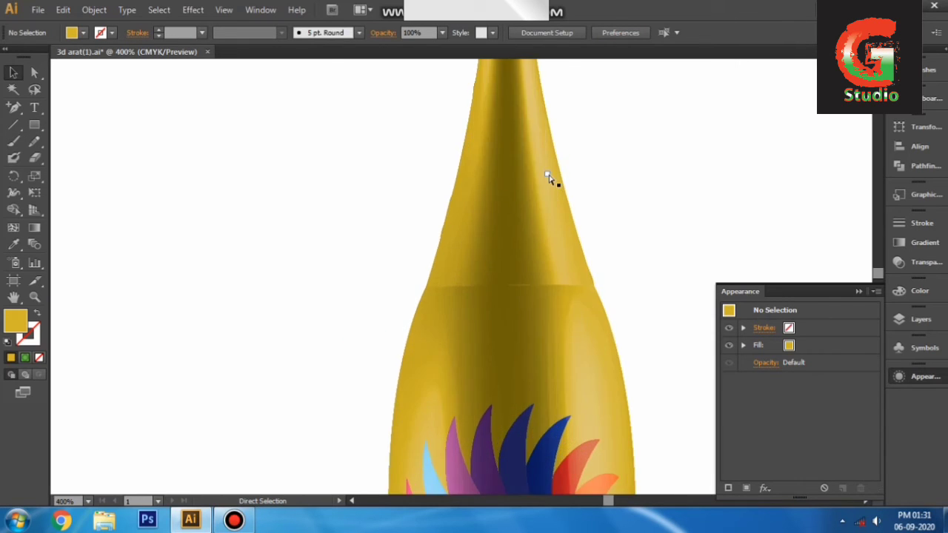
{"action": "key", "text": "ctrl+minus"}
{"action": "key", "text": "ctrl+minus"}
{"action": "key", "text": "ctrl+minus"}
{"action": "key", "text": "ctrl+minus"}
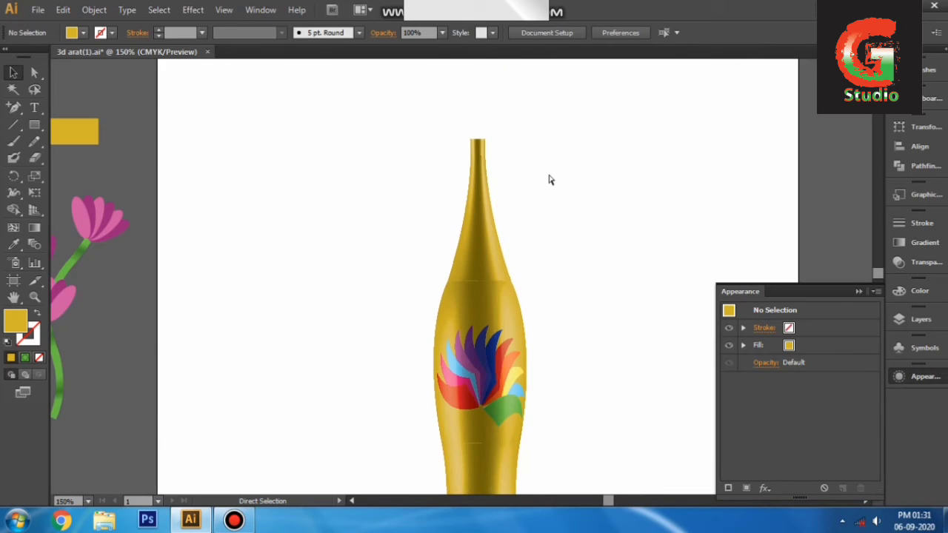
{"action": "left_click_drag", "start_coordinate": [187, 297], "coordinate": [471, 164]}
{"action": "left_click", "coordinate": [381, 268]}
{"action": "scroll", "coordinate": [383, 267], "scroll_direction": "up", "scroll_amount": 1}
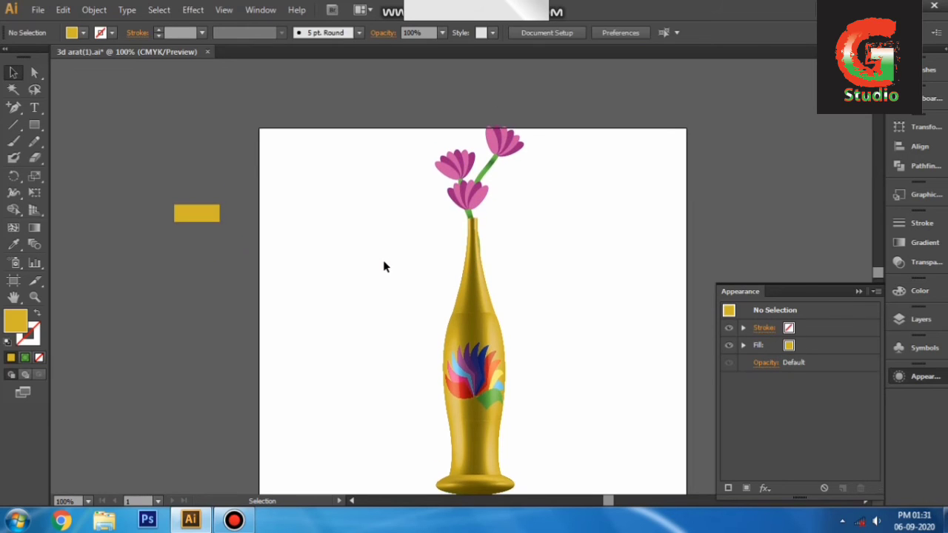
{"action": "left_click_drag", "start_coordinate": [393, 154], "coordinate": [553, 314]}
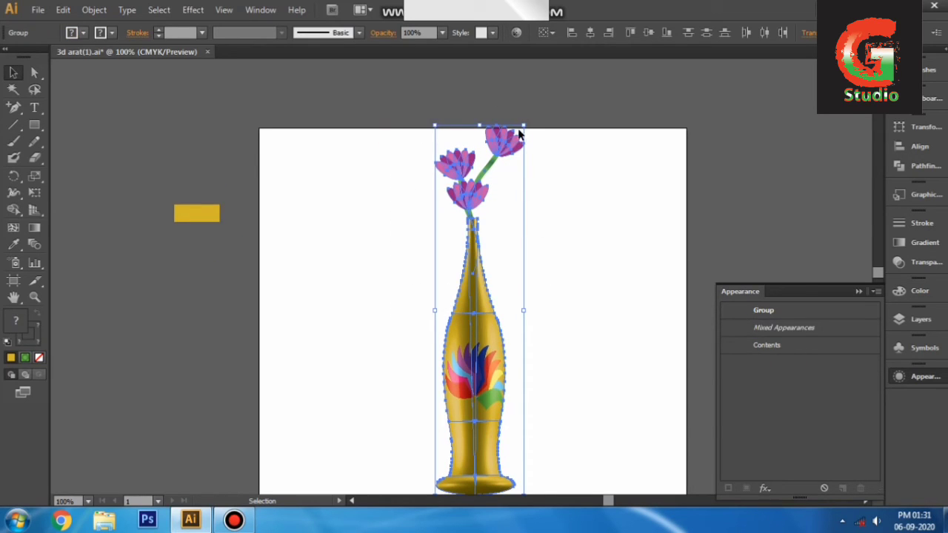
{"action": "left_click_drag", "start_coordinate": [523, 126], "coordinate": [500, 206]}
{"action": "left_click", "coordinate": [534, 214]}
{"action": "key", "text": "ctrl+plus"}
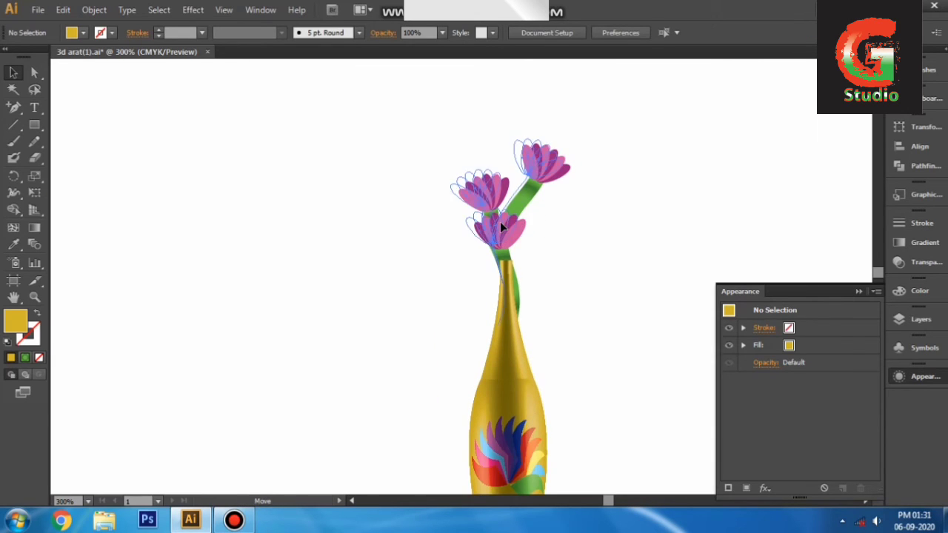
{"action": "left_click", "coordinate": [506, 222]}
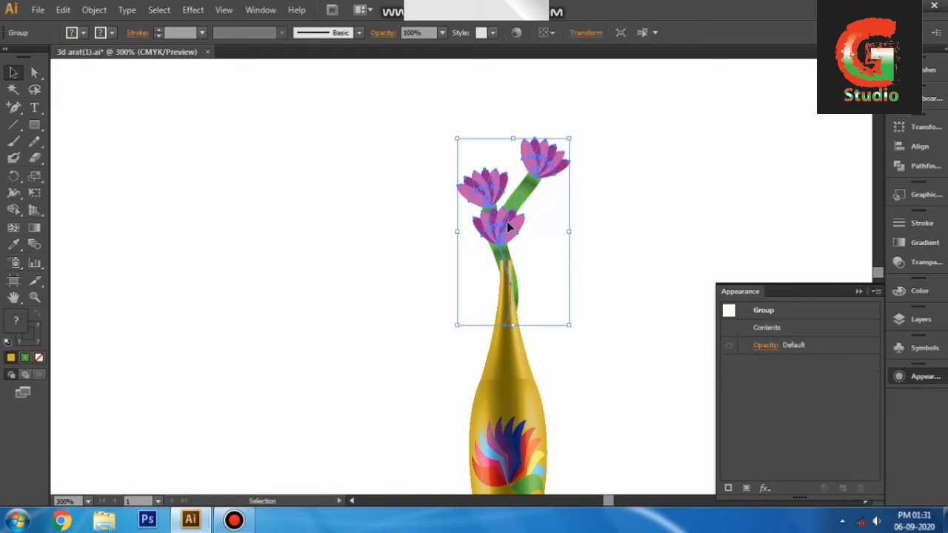
{"action": "key", "text": "Left"}
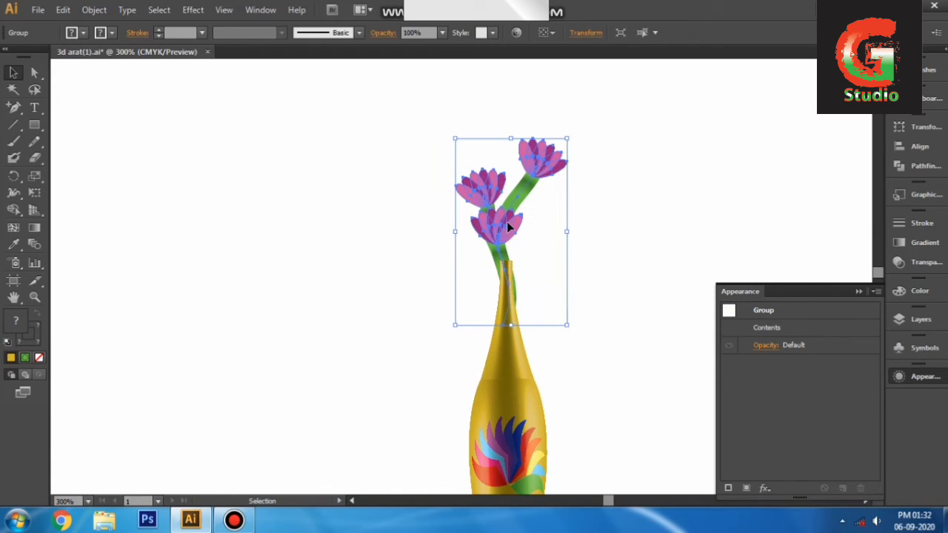
{"action": "key", "text": "ctrl+z"}
{"action": "key", "text": "ctrl+z"}
{"action": "key", "text": "ctrl+z"}
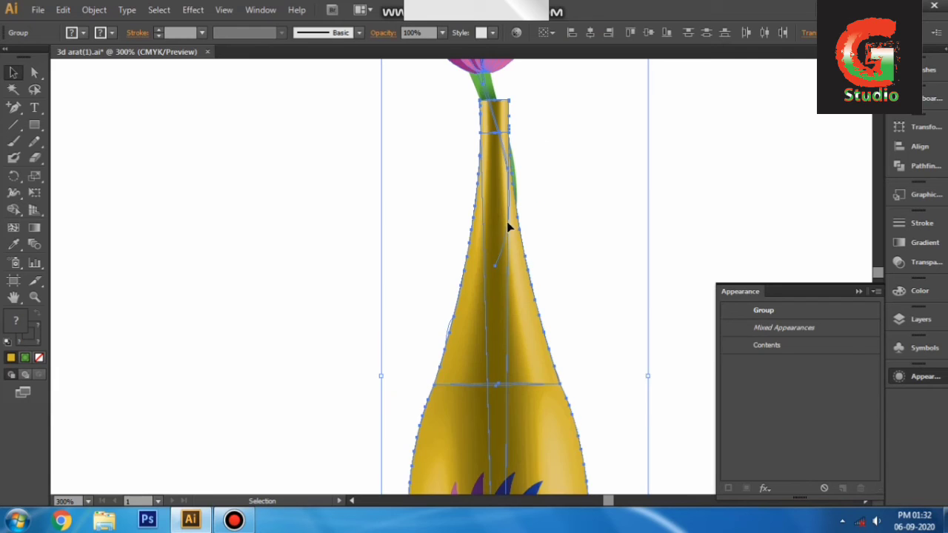
Move the flower group out beside the vase and scale it down proportionally about its centre.
{"action": "scroll", "coordinate": [568, 226], "scroll_direction": "up", "scroll_amount": 2}
{"action": "left_click", "coordinate": [699, 207]}
{"action": "key", "text": "ctrl+minus"}
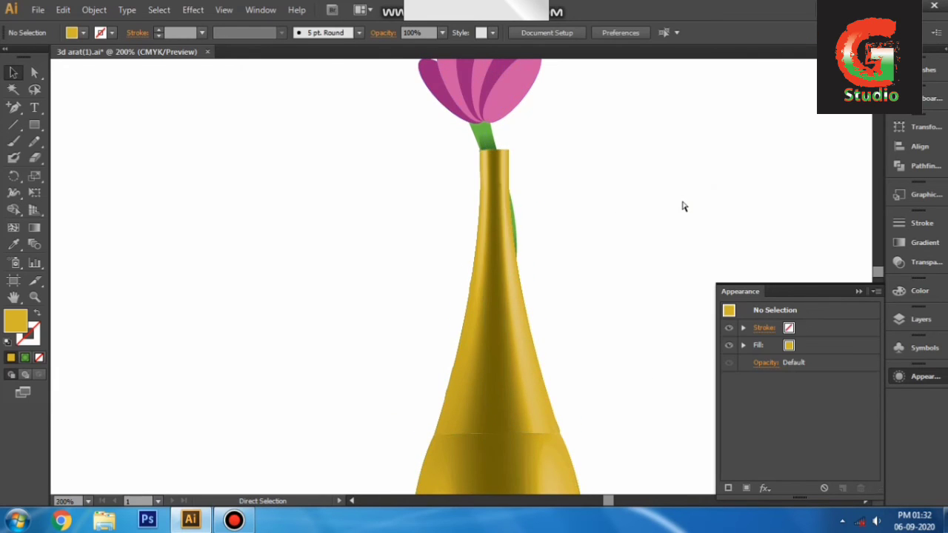
{"action": "key", "text": "ctrl+minus"}
{"action": "key", "text": "ctrl+minus"}
{"action": "left_click", "coordinate": [372, 260]}
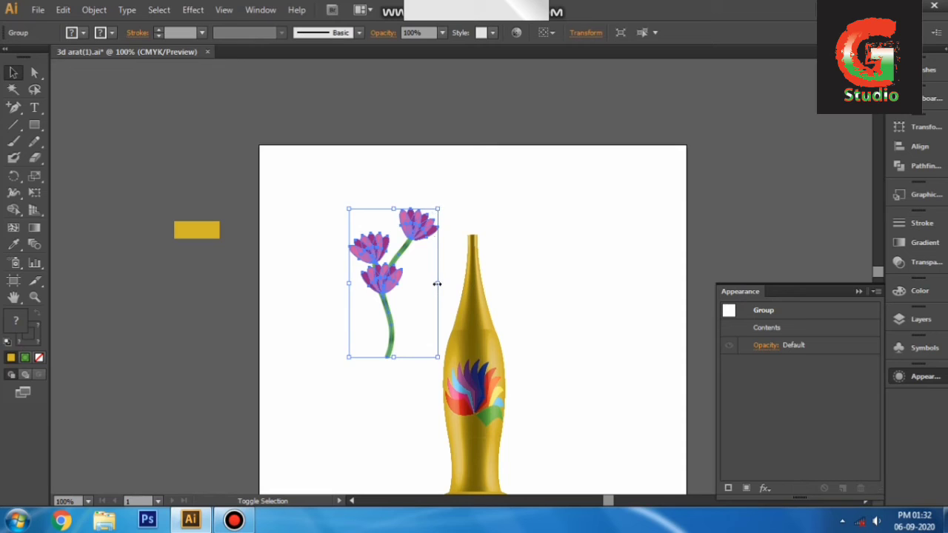
{"action": "left_click_drag", "start_coordinate": [437, 284], "coordinate": [426, 284]}
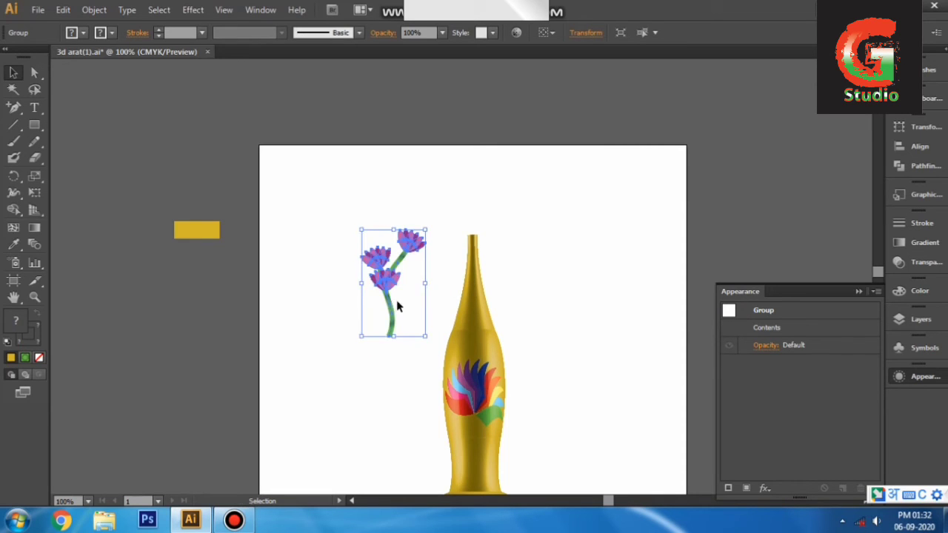
Place the reduced flower group back behind the vase with its stem in the neck opening.
{"action": "left_click", "coordinate": [404, 300]}
{"action": "left_click_drag", "start_coordinate": [392, 309], "coordinate": [473, 246]}
{"action": "left_click", "coordinate": [546, 278]}
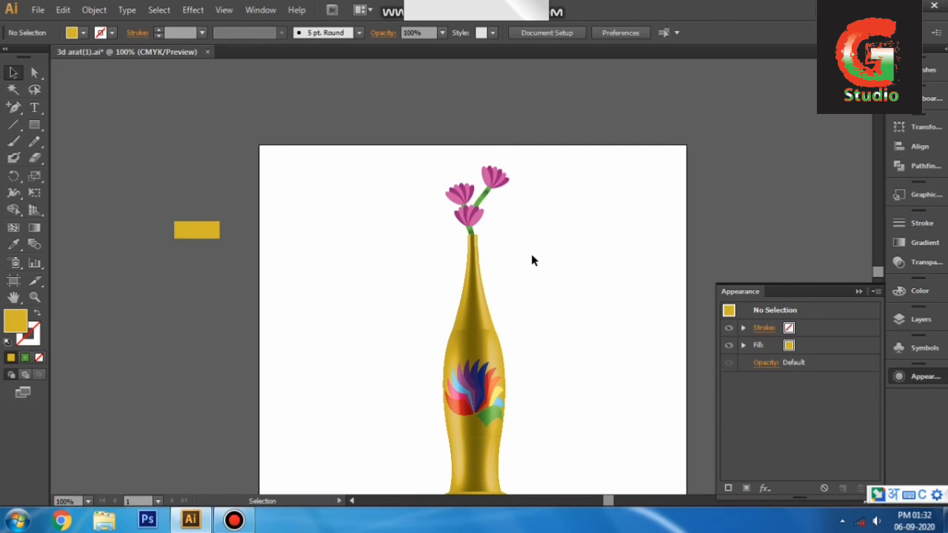
Shift the flower group slightly left so its stem no longer sticks out beside the vase's neck.
{"action": "key", "text": "a"}
{"action": "key", "text": "ctrl+equal"}
{"action": "key", "text": "ctrl+equal"}
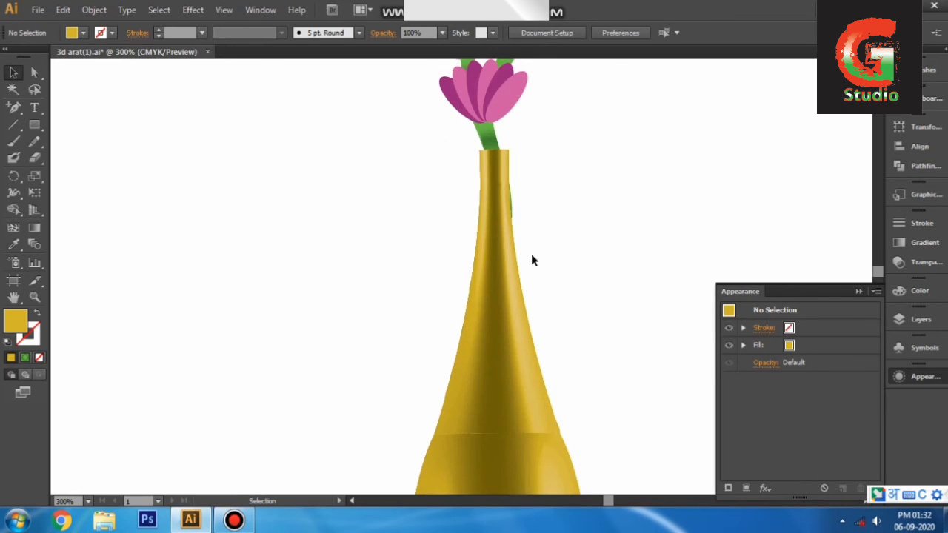
{"action": "left_click_drag", "start_coordinate": [385, 123], "coordinate": [618, 96]}
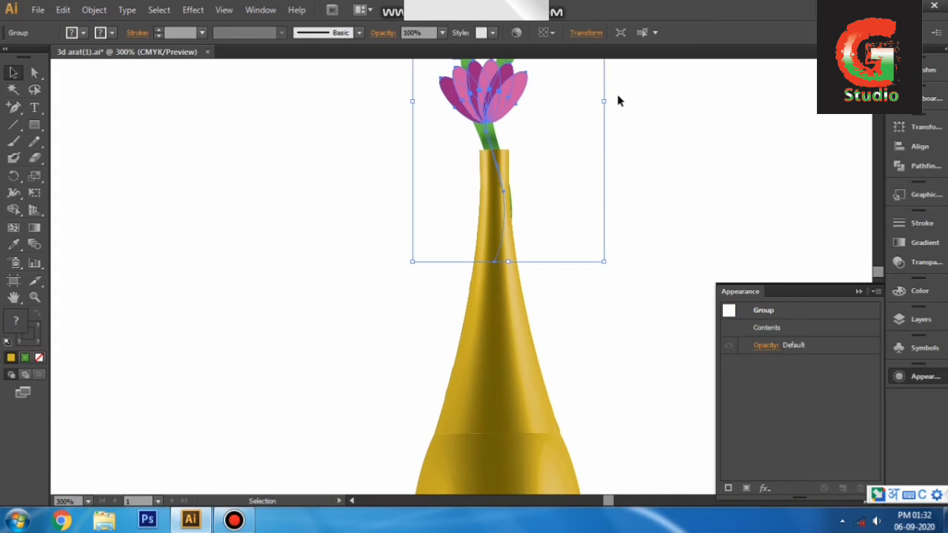
{"action": "scroll", "coordinate": [641, 182], "scroll_direction": "up", "scroll_amount": 2}
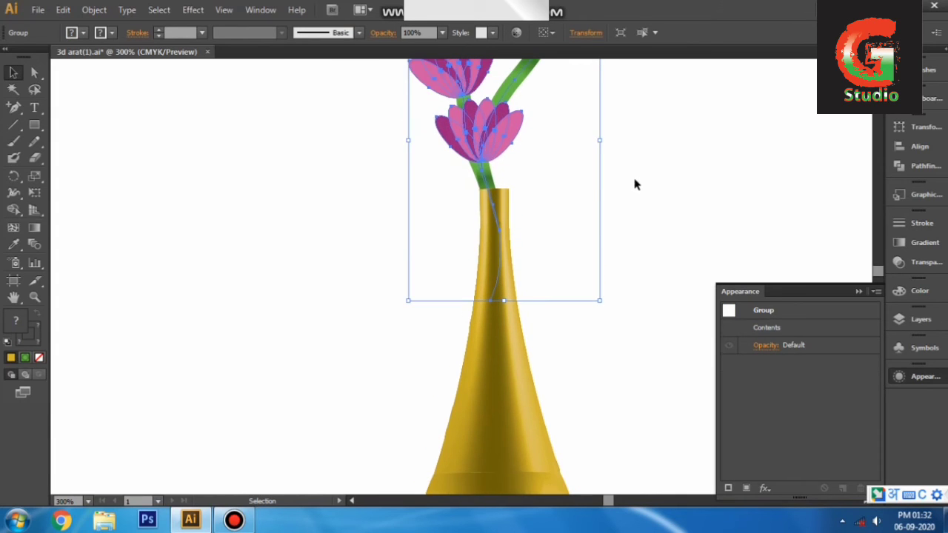
{"action": "key", "text": "ctrl+minus"}
{"action": "key", "text": "ctrl+minus"}
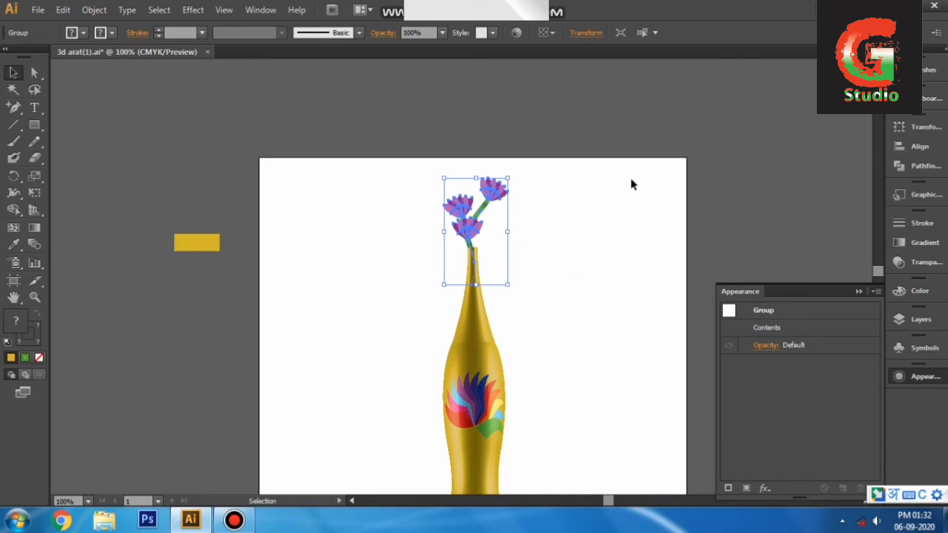
{"action": "left_click", "coordinate": [596, 308]}
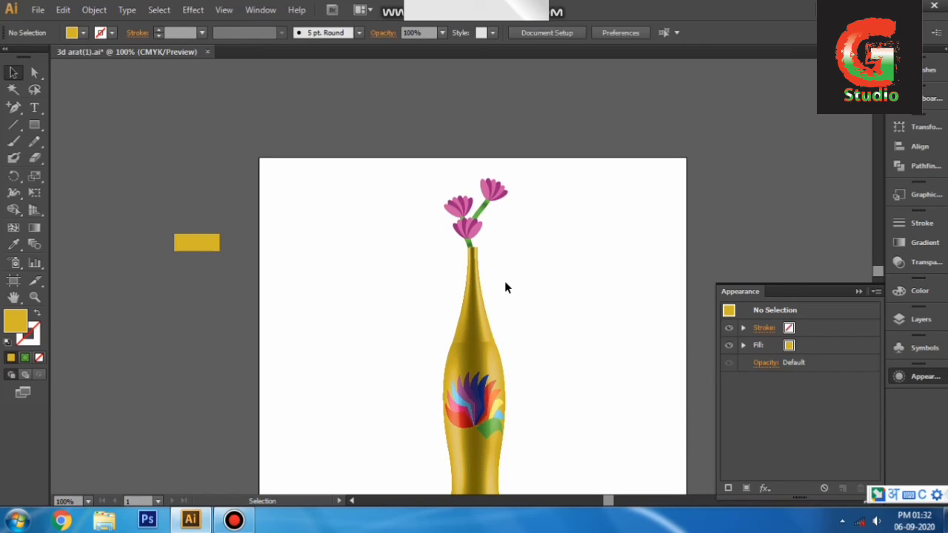
Select the vase and flowers together and move them down toward the lower half of the artboard.
{"action": "scroll", "coordinate": [505, 287], "scroll_direction": "down", "scroll_amount": 3}
{"action": "scroll", "coordinate": [501, 281], "scroll_direction": "up", "scroll_amount": 1}
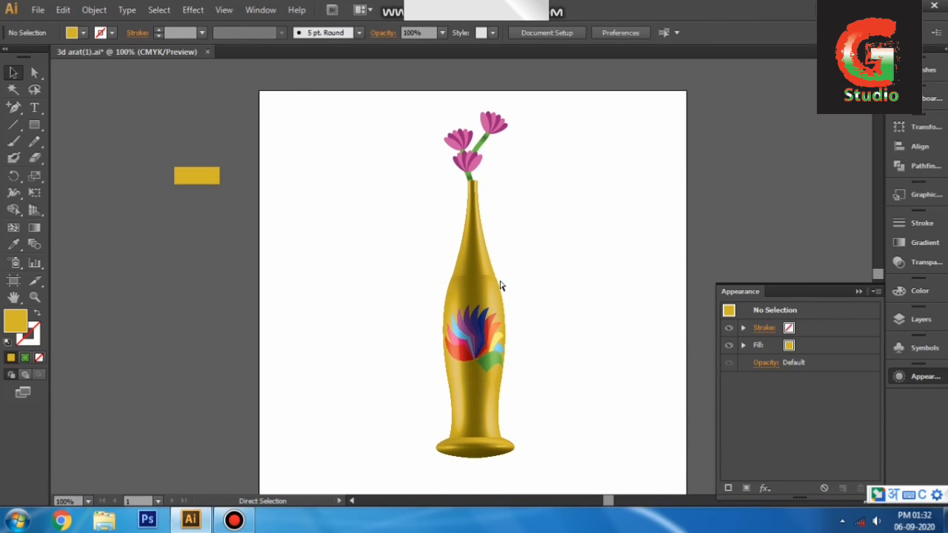
{"action": "scroll", "coordinate": [500, 286], "scroll_direction": "down", "scroll_amount": 1}
{"action": "scroll", "coordinate": [504, 286], "scroll_direction": "up", "scroll_amount": 4}
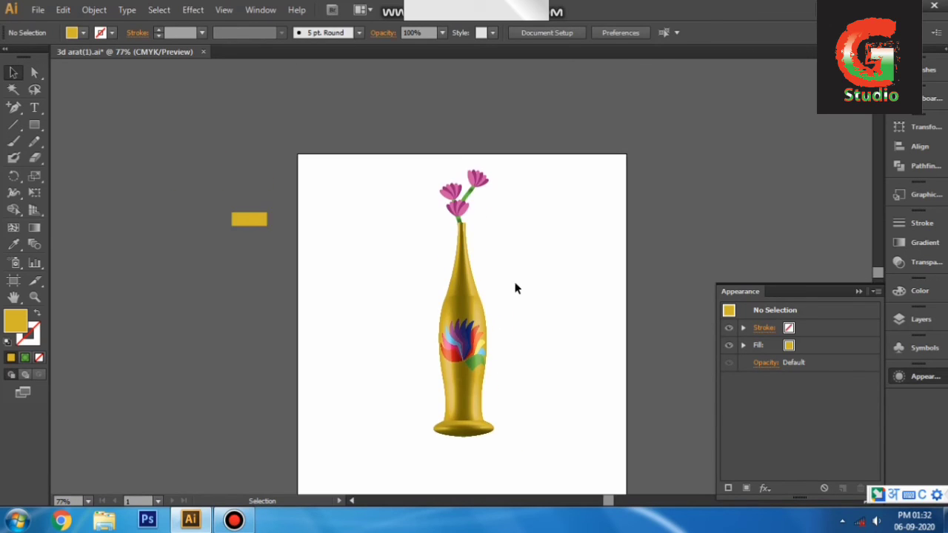
{"action": "scroll", "coordinate": [514, 286], "scroll_direction": "down", "scroll_amount": 2}
{"action": "left_click_drag", "start_coordinate": [385, 127], "coordinate": [545, 260]}
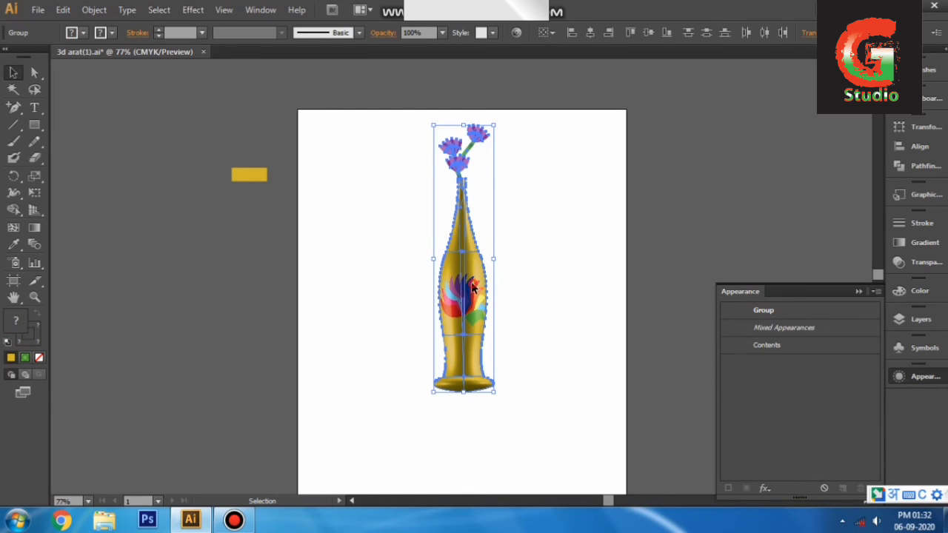
{"action": "left_click_drag", "start_coordinate": [461, 284], "coordinate": [462, 391]}
{"action": "left_click", "coordinate": [552, 345]}
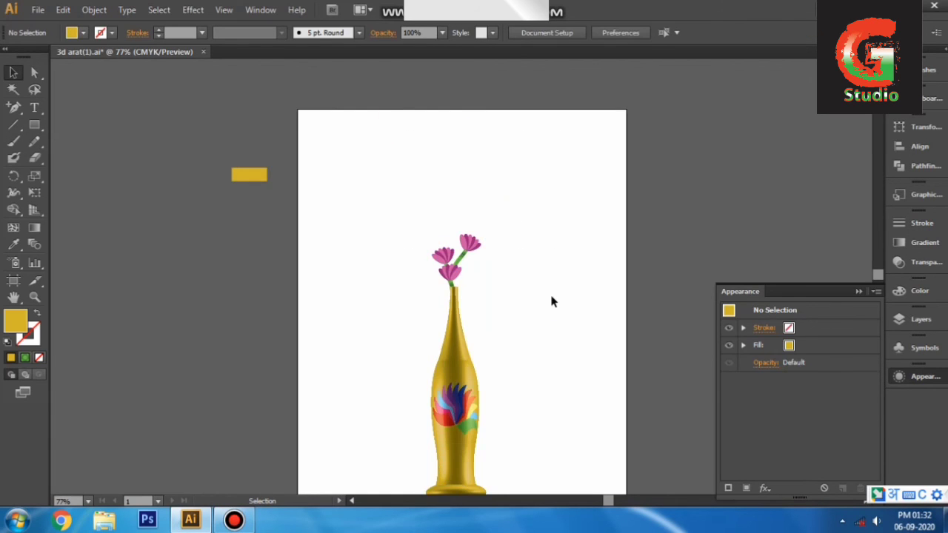
Duplicate the flower group, placing the copy slightly below the original at the vase's neck.
{"action": "key", "text": "ctrl+plus"}
{"action": "key", "text": "ctrl+plus"}
{"action": "key", "text": "ctrl+plus"}
{"action": "left_click", "coordinate": [436, 265]}
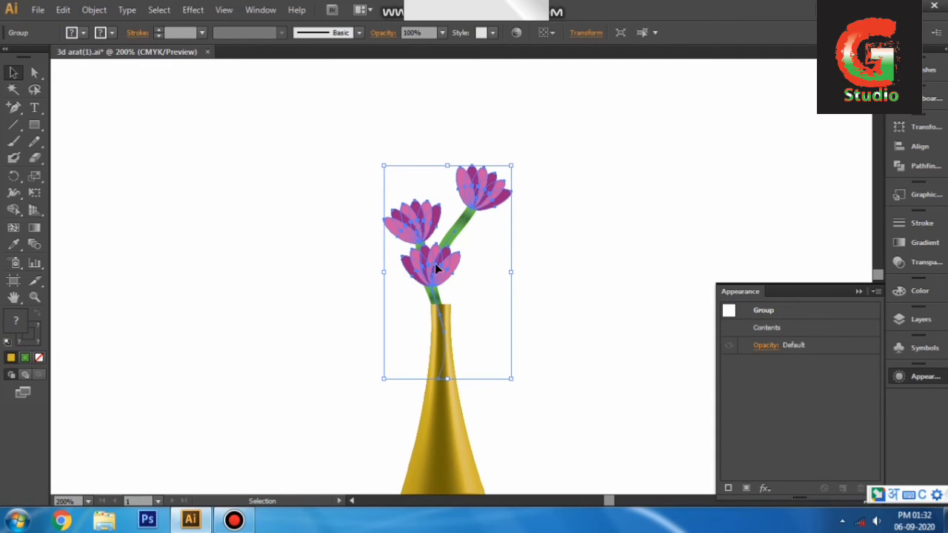
{"action": "left_click_drag", "start_coordinate": [435, 263], "coordinate": [439, 294]}
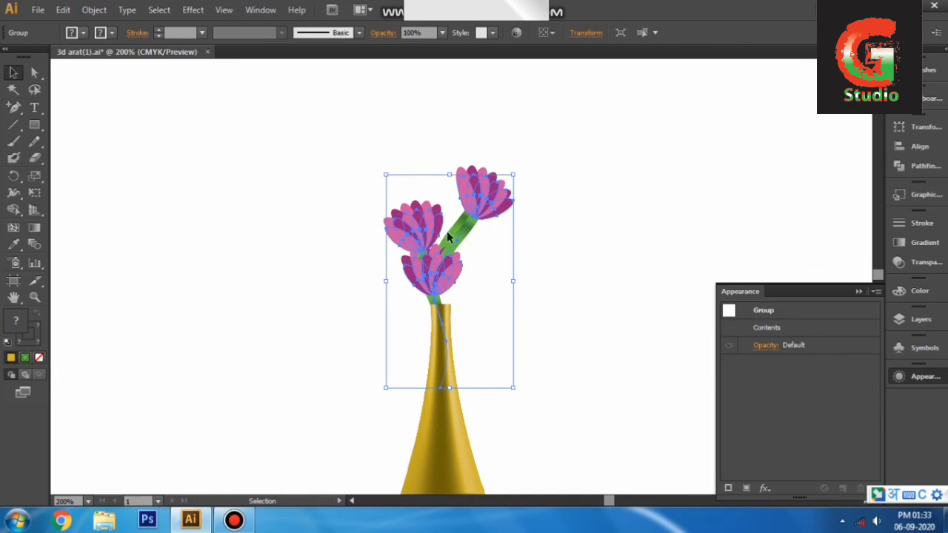
Rotate the flower copy counterclockwise and move it up and left, keeping its stem in the vase's neck.
{"action": "left_click_drag", "start_coordinate": [519, 166], "coordinate": [476, 162]}
{"action": "left_click_drag", "start_coordinate": [439, 291], "coordinate": [407, 253]}
{"action": "left_click", "coordinate": [496, 261]}
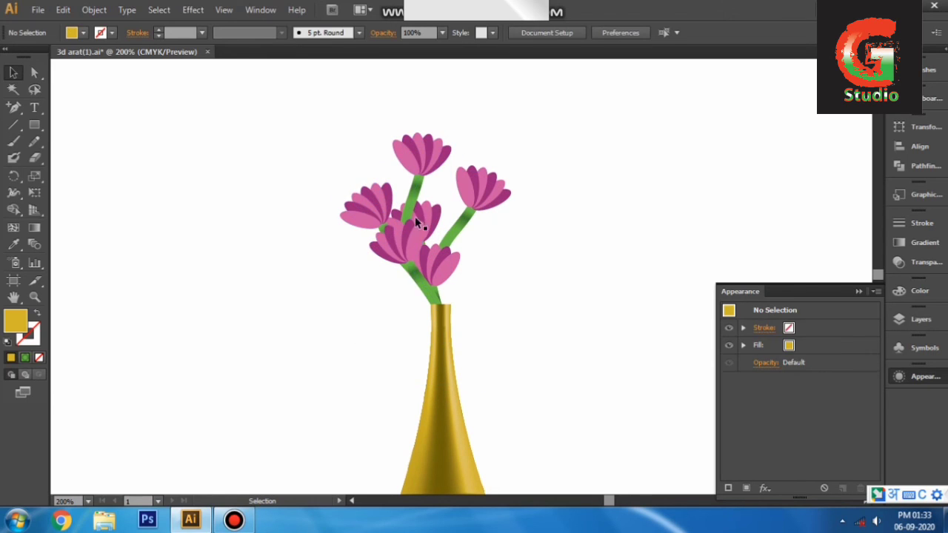
{"action": "left_click", "coordinate": [406, 255]}
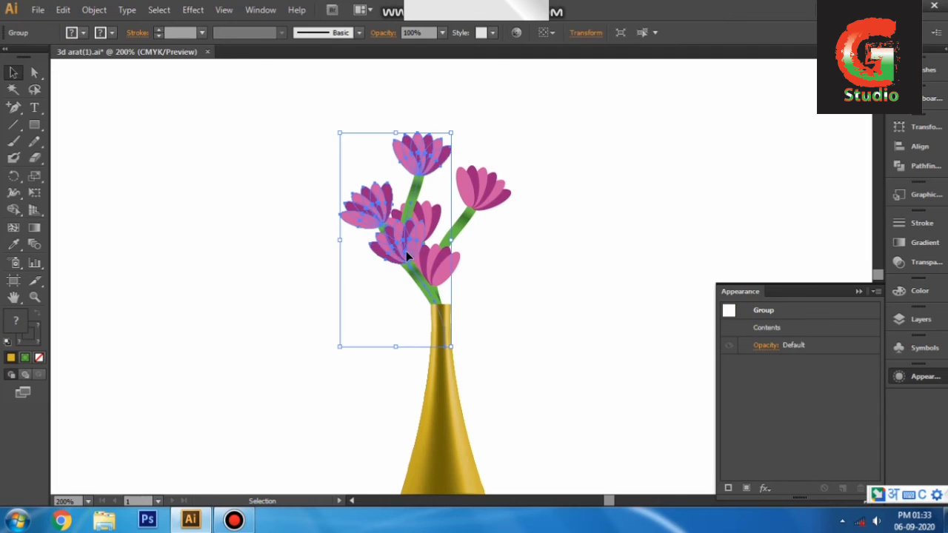
{"action": "right_click", "coordinate": [406, 252]}
{"action": "mouse_move", "coordinate": [534, 355]}
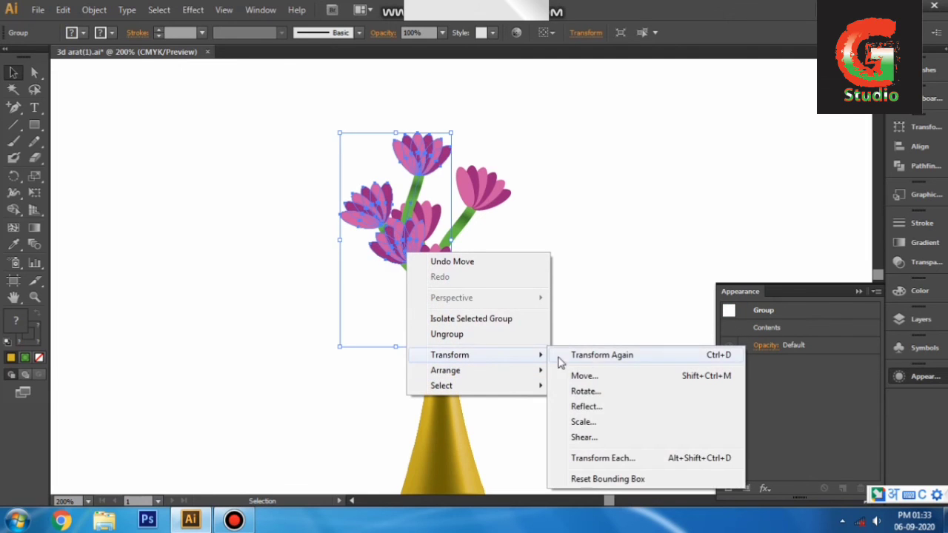
{"action": "left_click", "coordinate": [591, 391]}
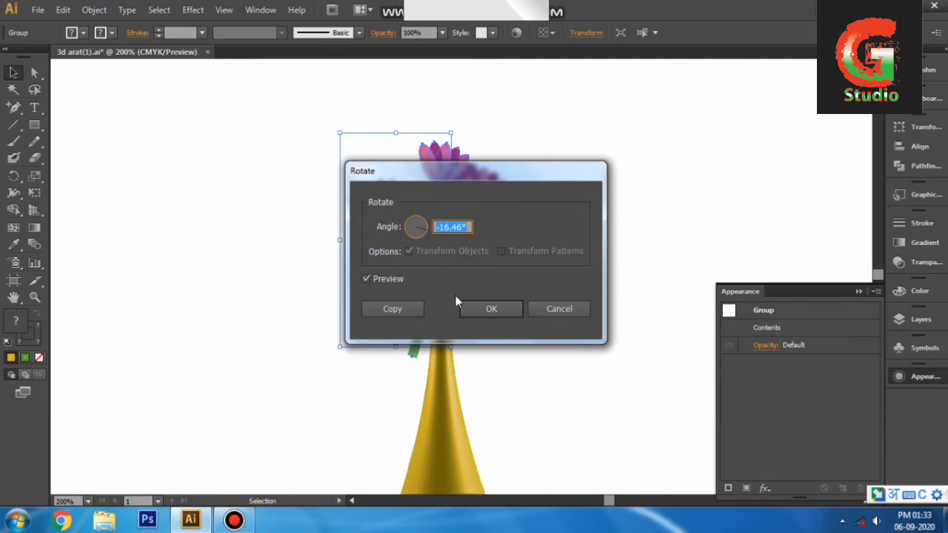
{"action": "left_click", "coordinate": [537, 308]}
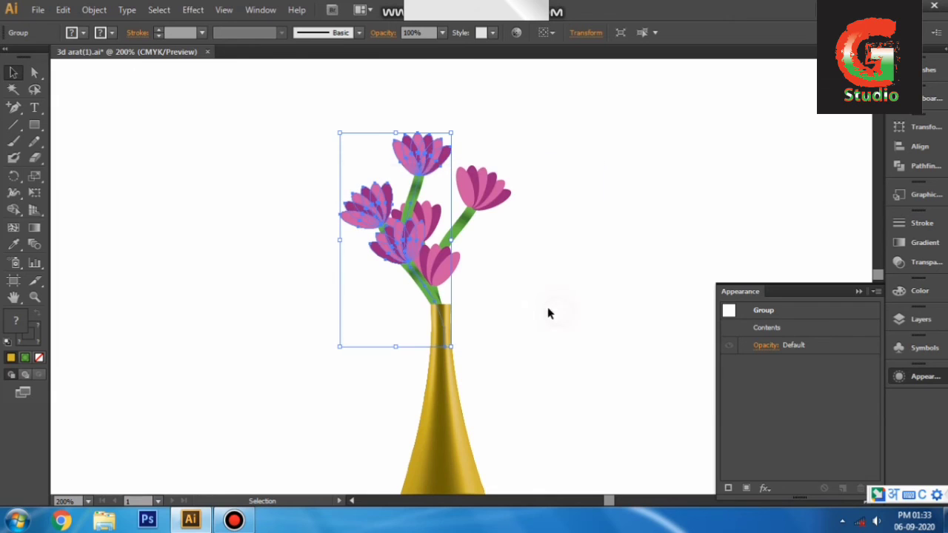
Create a reflected copy of the left-leaning flower group across the vertical axis.
{"action": "right_click", "coordinate": [416, 272]}
{"action": "mouse_move", "coordinate": [459, 370]}
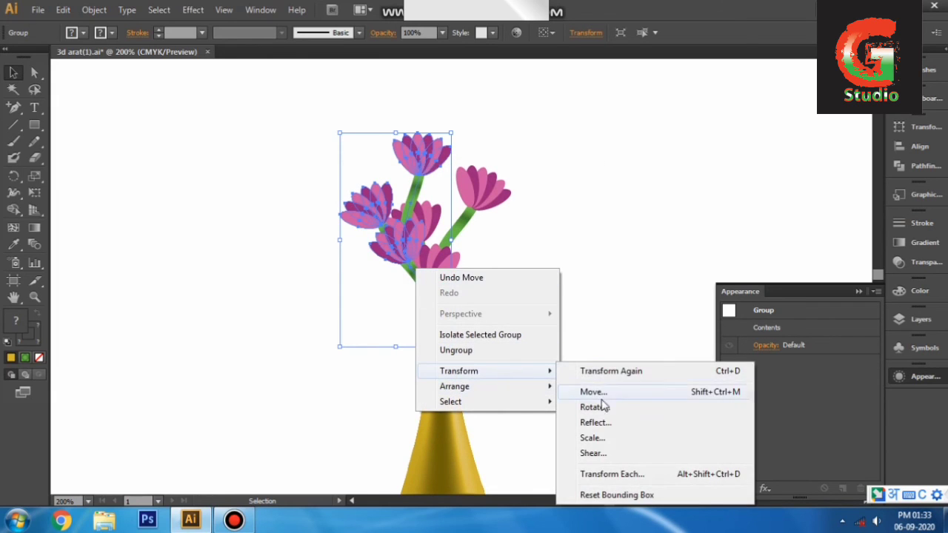
{"action": "left_click", "coordinate": [596, 425]}
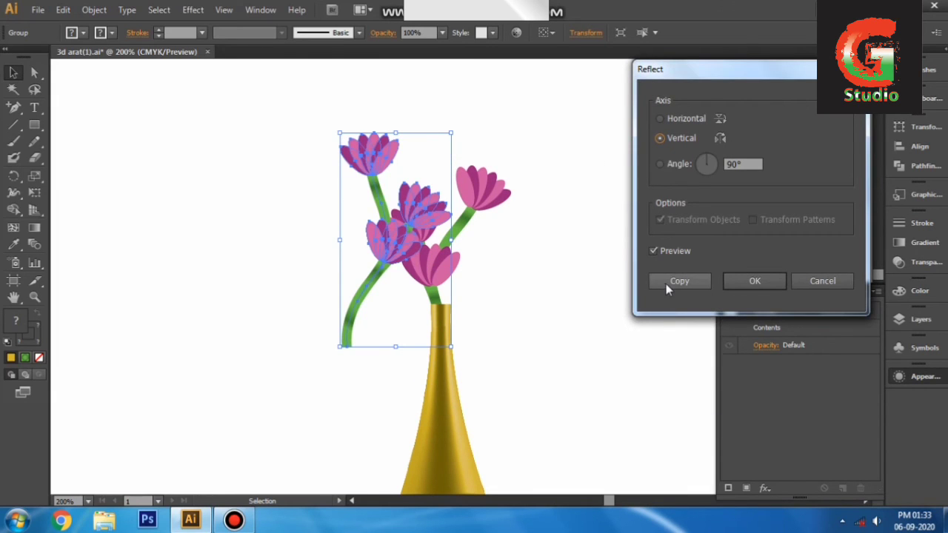
{"action": "left_click", "coordinate": [666, 284]}
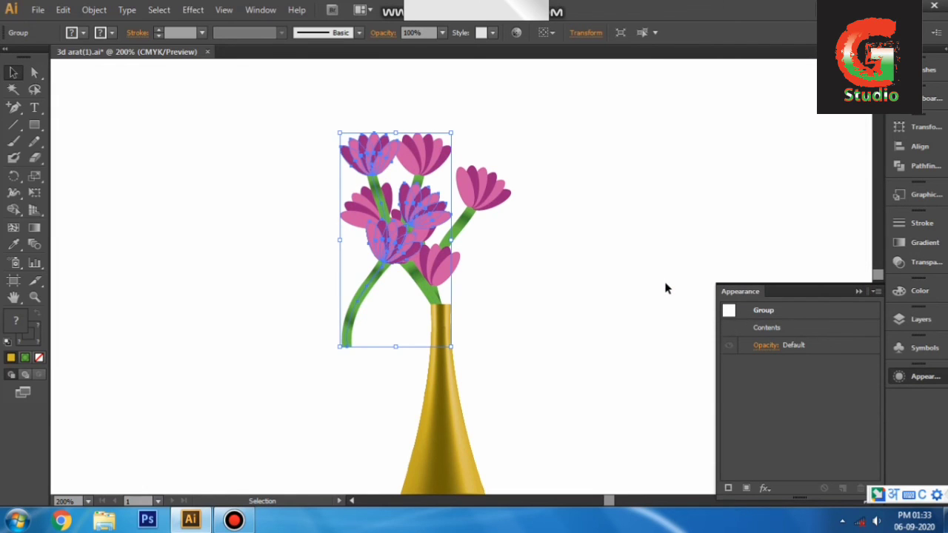
Move the mirrored flower copy right and slightly up so its stem sits in the vase's neck, then deselect it.
{"action": "key", "text": "Right"}
{"action": "key", "text": "Right"}
{"action": "key", "text": "Right"}
{"action": "key", "text": "Right"}
{"action": "key", "text": "Right"}
{"action": "key", "text": "Right"}
{"action": "key", "text": "Right"}
{"action": "key", "text": "Right"}
{"action": "key", "text": "Right"}
{"action": "key", "text": "Right"}
{"action": "key", "text": "Right"}
{"action": "key", "text": "Right"}
{"action": "key", "text": "Right"}
{"action": "key", "text": "Right"}
{"action": "key", "text": "Right"}
{"action": "key", "text": "Right"}
{"action": "key", "text": "Right"}
{"action": "key", "text": "Right"}
{"action": "key", "text": "Right"}
{"action": "key", "text": "Right"}
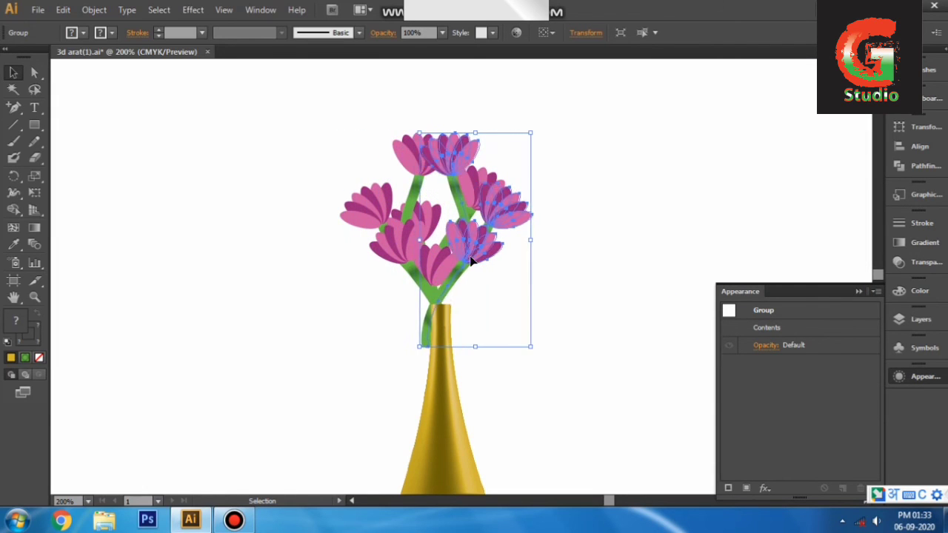
{"action": "key", "text": "Right"}
{"action": "key", "text": "Right"}
{"action": "left_click_drag", "start_coordinate": [471, 260], "coordinate": [487, 245]}
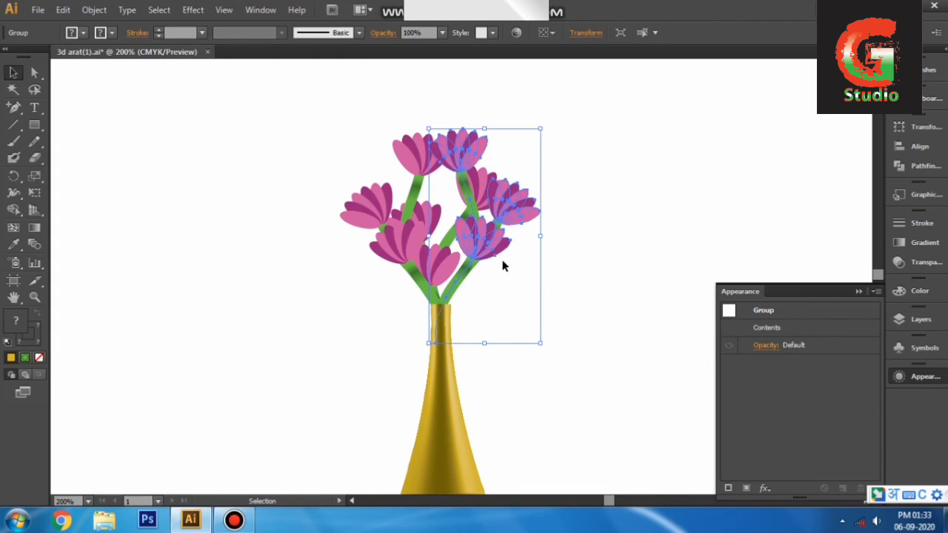
{"action": "left_click", "coordinate": [591, 280]}
Examine the finished vase and flower bouquet as a whole on the artboard.
{"action": "key", "text": "ctrl+minus"}
{"action": "key", "text": "ctrl+minus"}
{"action": "key", "text": "ctrl+minus"}
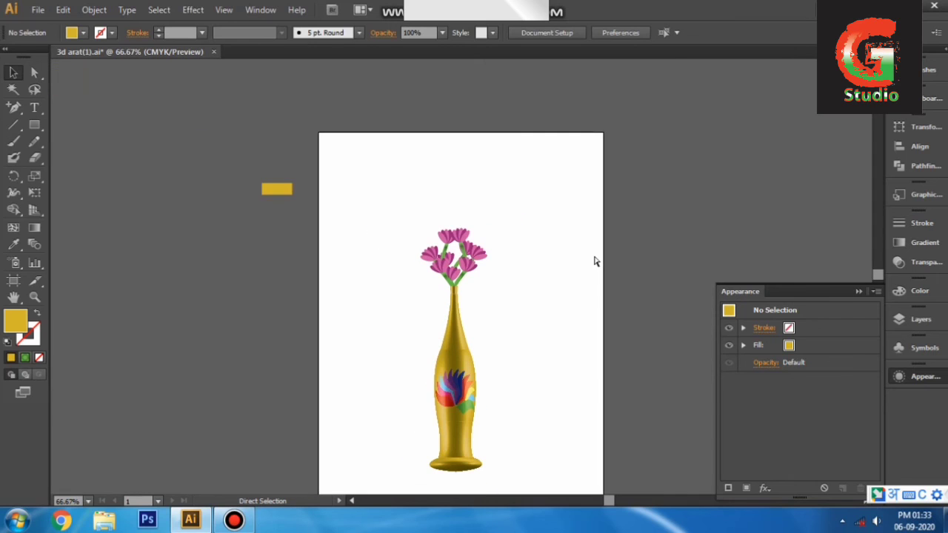
{"action": "key", "text": "ctrl+plus"}
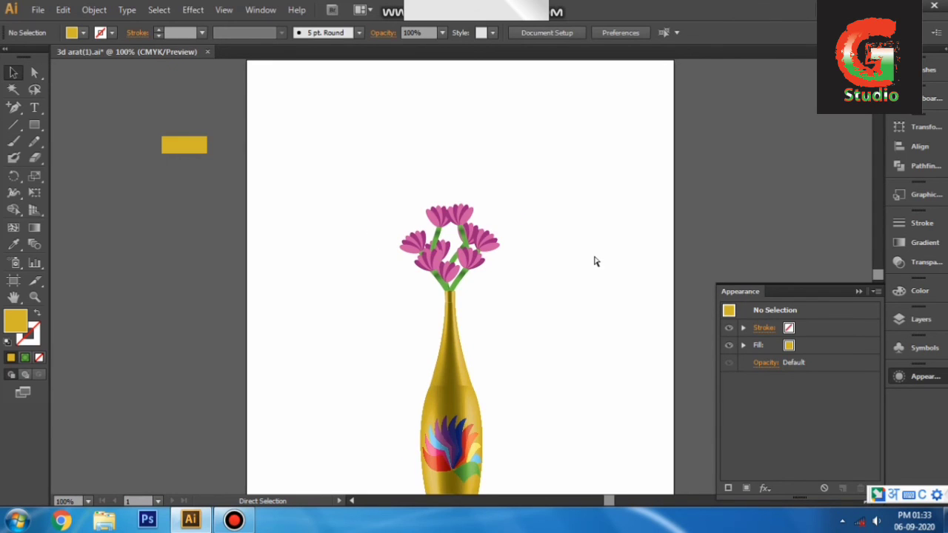
{"action": "key", "text": "ctrl+plus"}
{"action": "key", "text": "ctrl+minus"}
{"action": "key", "text": "ctrl+minus"}
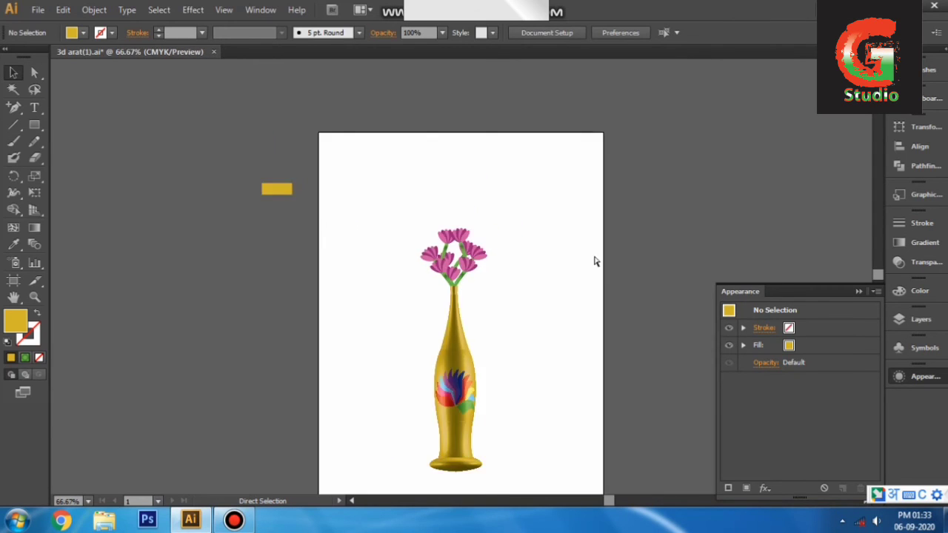
{"action": "key", "text": "ctrl+plus"}
{"action": "scroll", "coordinate": [585, 259], "scroll_direction": "down", "scroll_amount": 3}
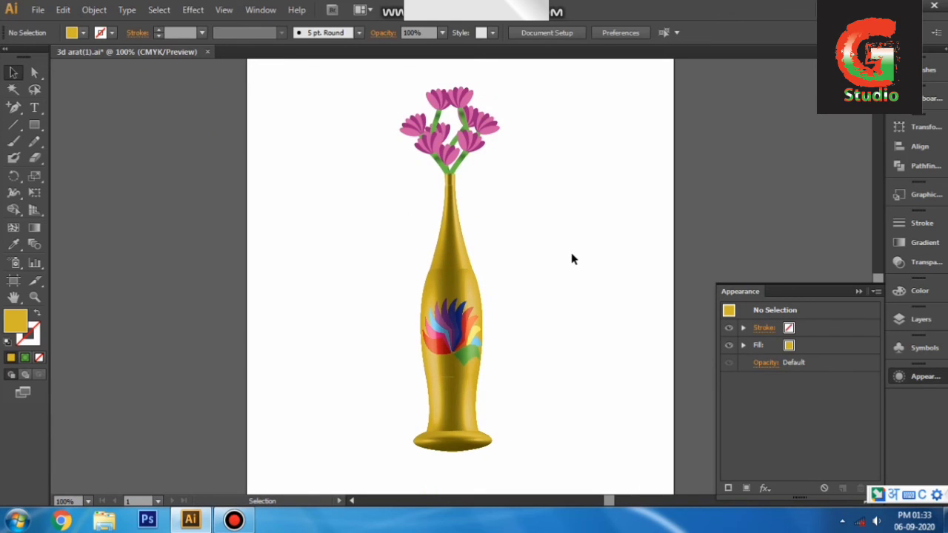
{"action": "scroll", "coordinate": [571, 255], "scroll_direction": "up", "scroll_amount": 1}
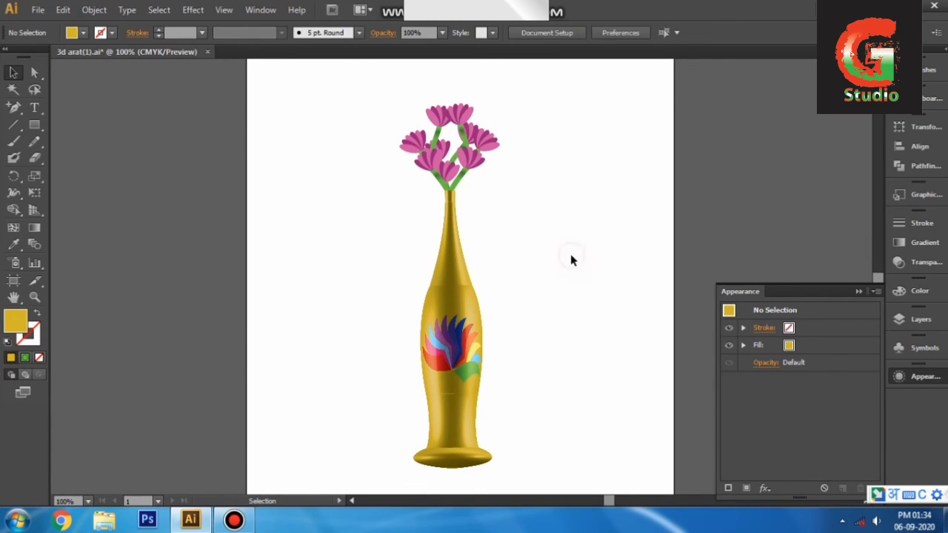